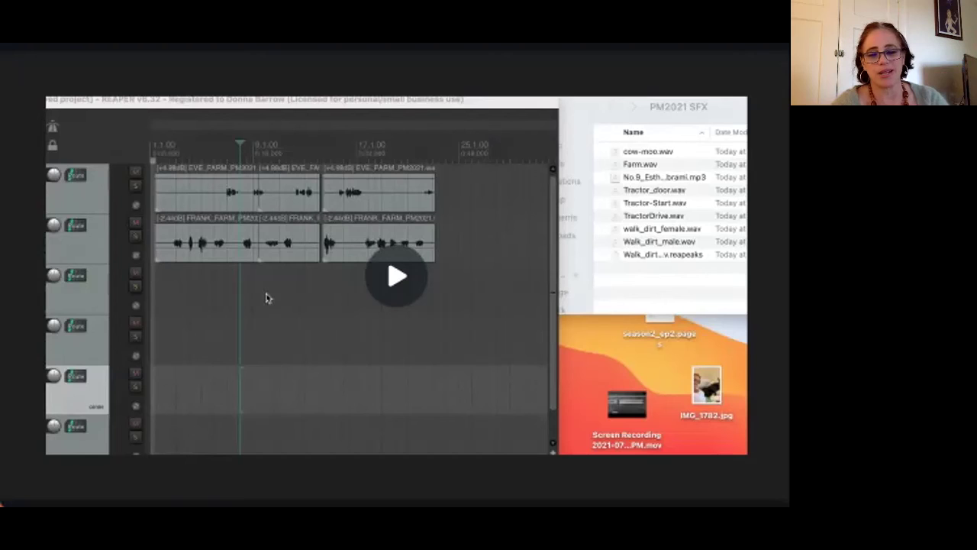
Step: Shift all the dialogue clips on both voice tracks about 3 seconds later, so they start at about 0:04
{"action": "mouse_move", "coordinate": [161, 435]}
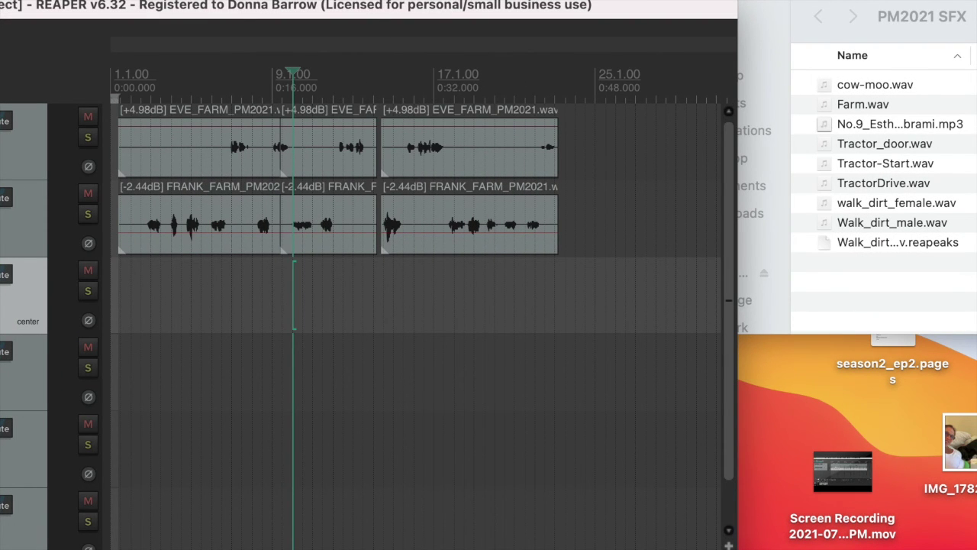
{"action": "left_click_drag", "start_coordinate": [172, 147], "coordinate": [214, 149]}
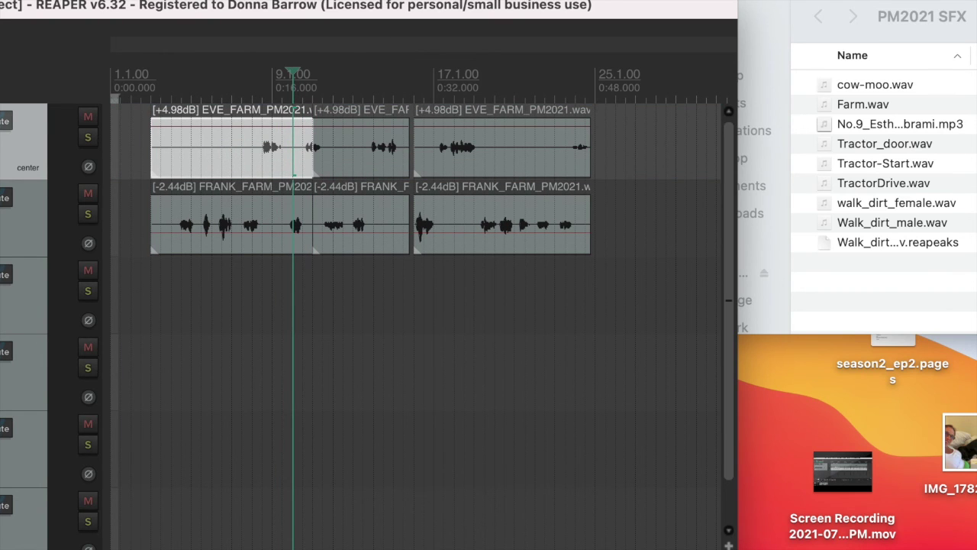
{"action": "left_click", "coordinate": [144, 330]}
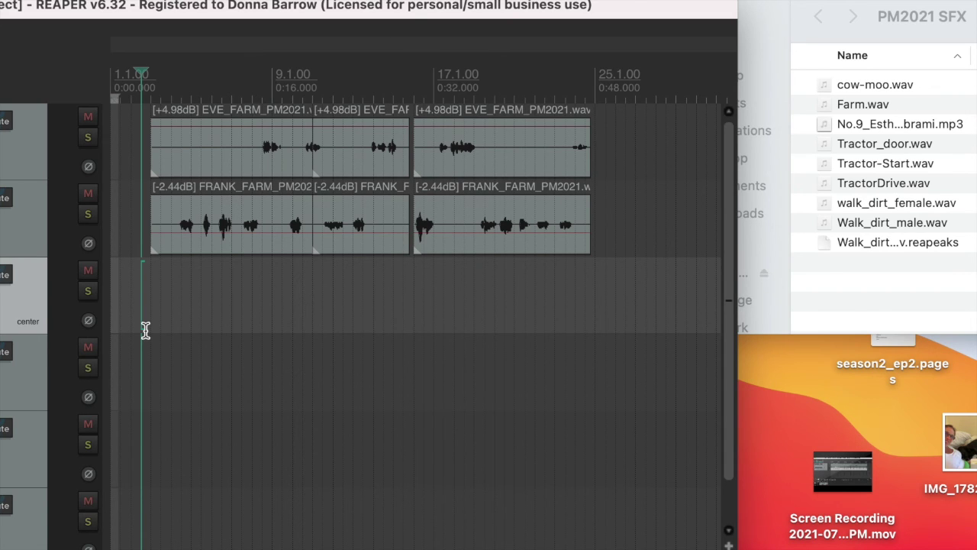
Step: Play the shifted dialogue from about 0:05 with the system volume raised
{"action": "key", "text": "XF86AudioRaiseVolume"}
{"action": "left_click", "coordinate": [158, 263]}
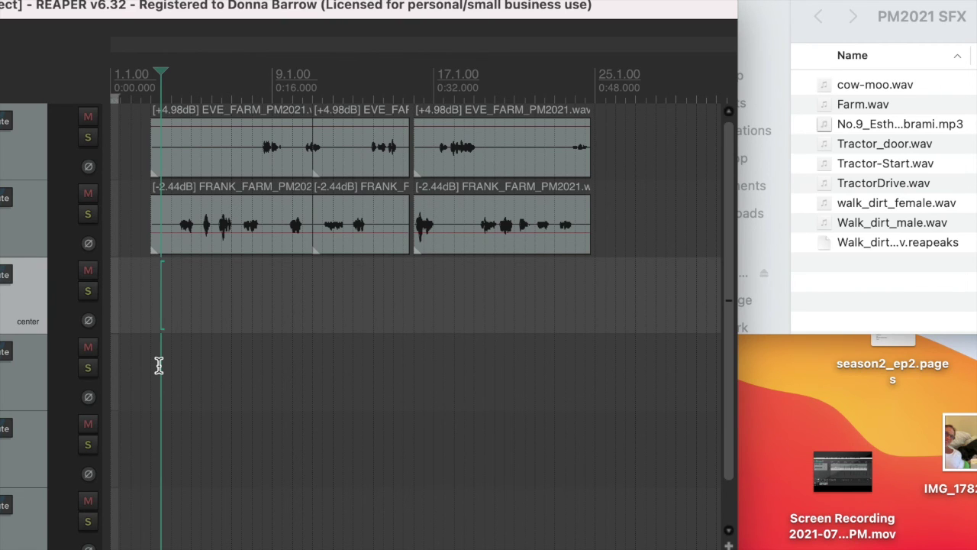
{"action": "key", "text": "space"}
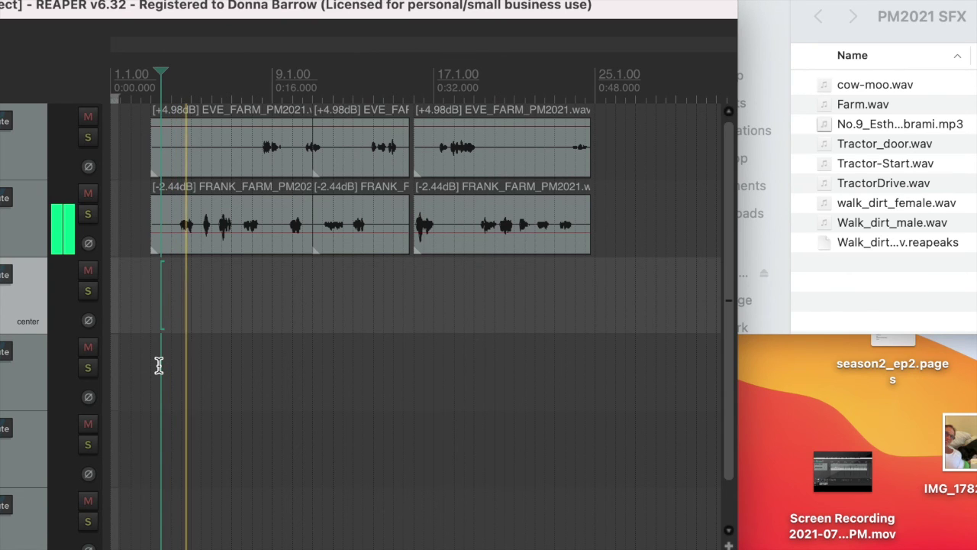
{"action": "key", "text": "XF86AudioRaiseVolume"}
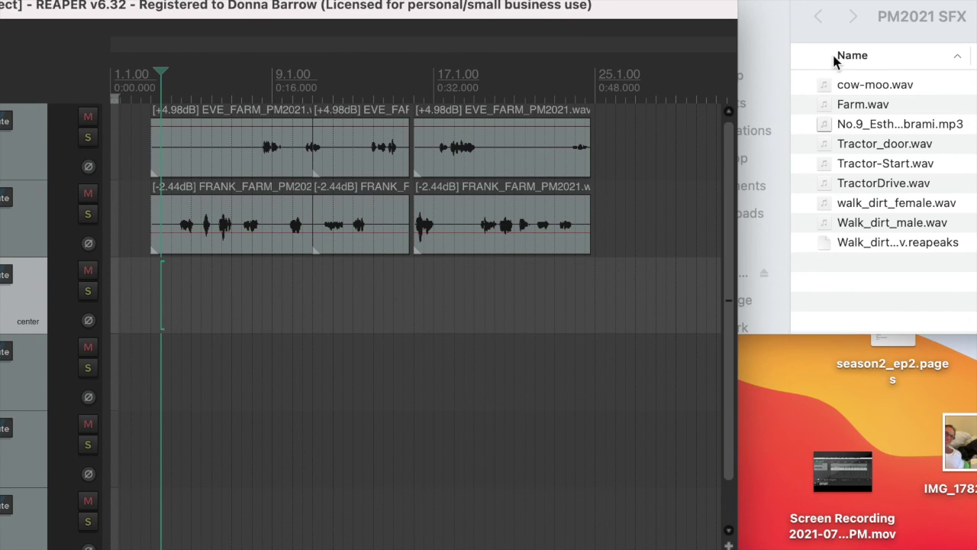
Step: Place Farm.wav on the third track near the project's beginning and raise its volume to +2.64 dB
{"action": "left_click", "coordinate": [827, 107]}
{"action": "left_click_drag", "start_coordinate": [826, 101], "coordinate": [114, 303]}
{"action": "left_click", "coordinate": [189, 307]}
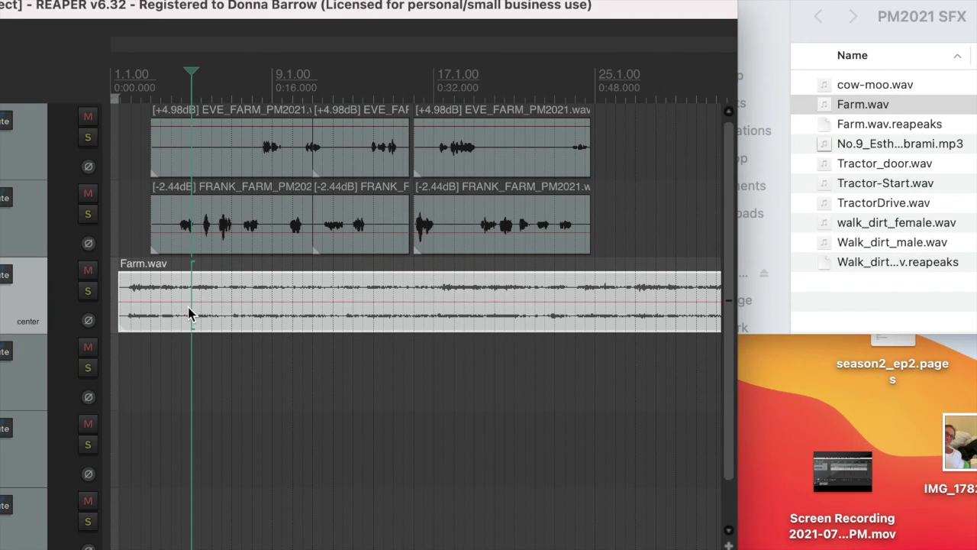
{"action": "left_click_drag", "start_coordinate": [194, 301], "coordinate": [197, 291]}
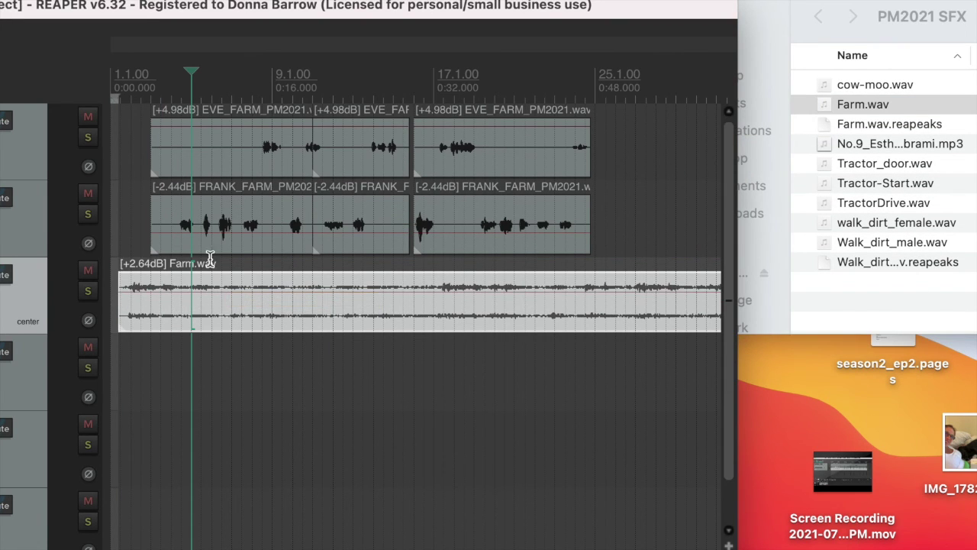
Step: Play the mix from the start of the farm ambience and raise Farm.wav's volume to +5.25 dB
{"action": "left_click", "coordinate": [153, 72]}
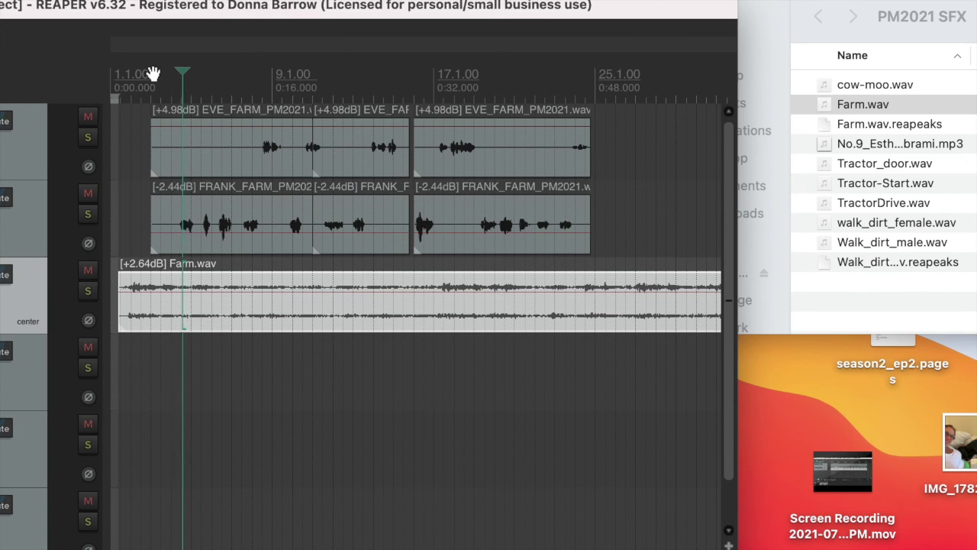
{"action": "key", "text": "Left"}
{"action": "key", "text": "Left"}
{"action": "key", "text": "Left"}
{"action": "key", "text": "Left"}
{"action": "key", "text": "Left"}
{"action": "key", "text": "Left"}
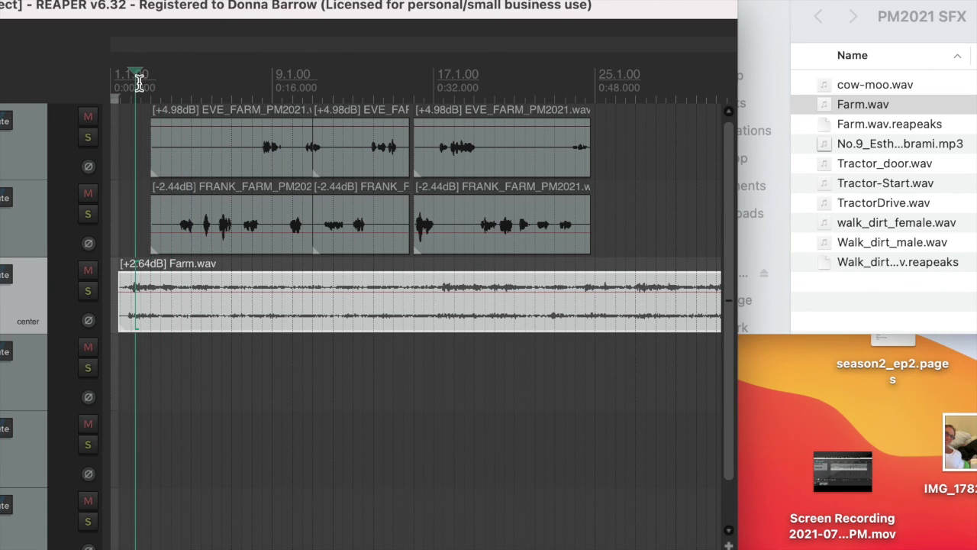
{"action": "left_click", "coordinate": [126, 73]}
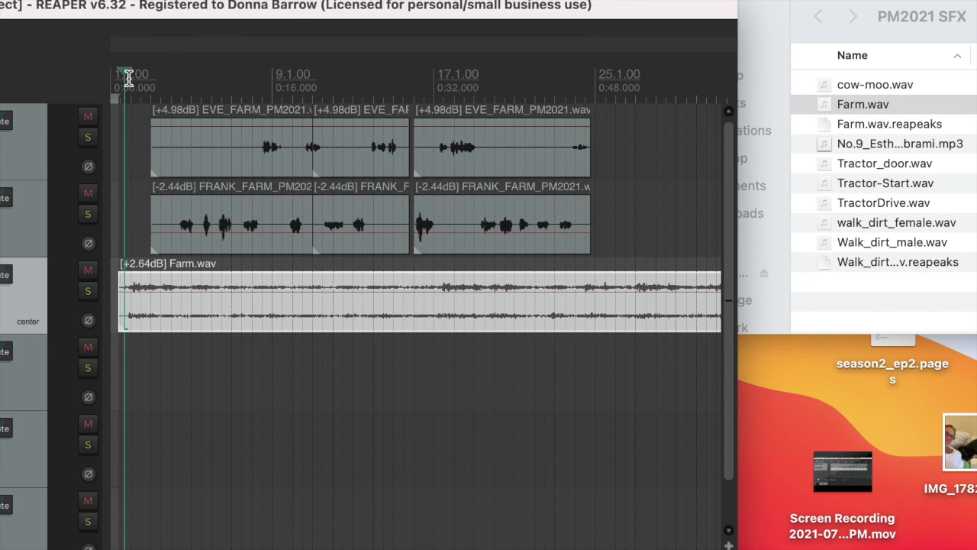
{"action": "left_click", "coordinate": [180, 397]}
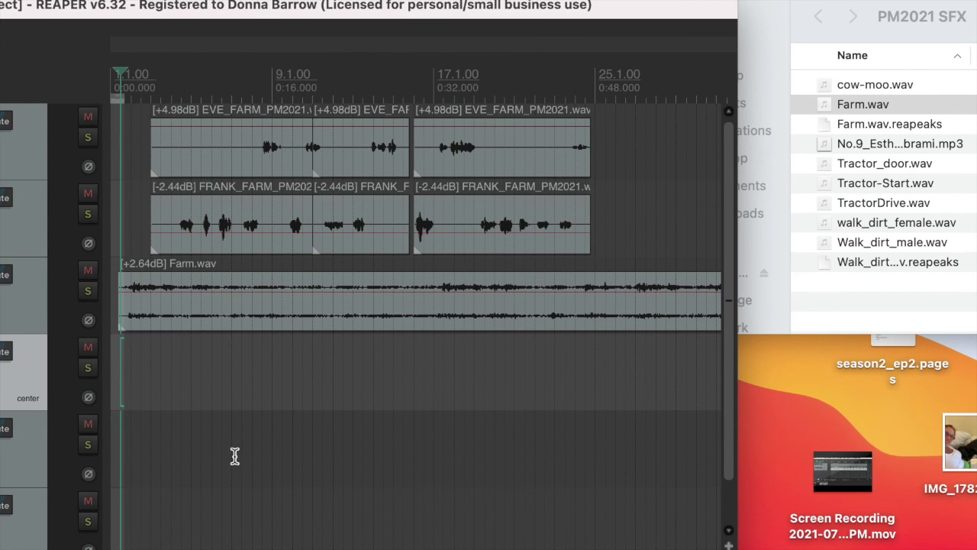
{"action": "key", "text": "space"}
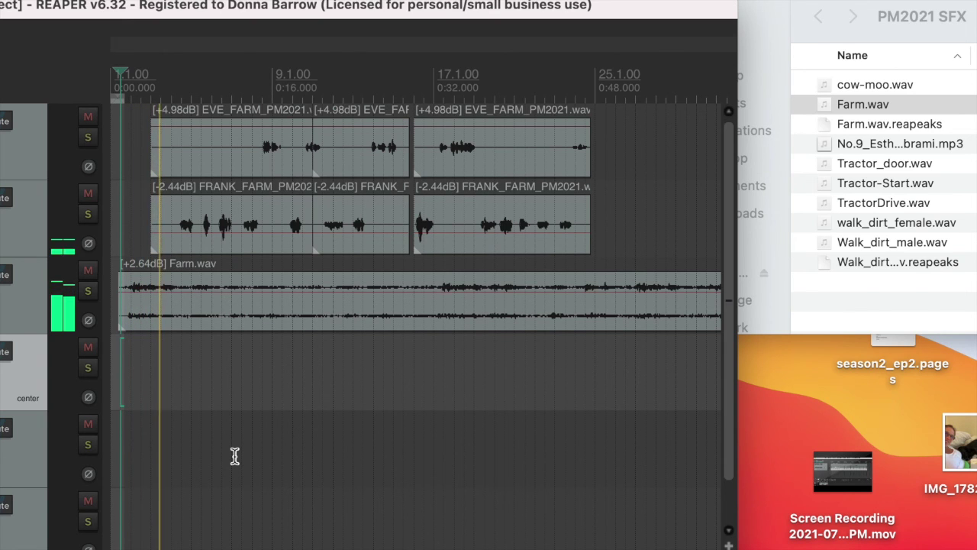
{"action": "left_click_drag", "start_coordinate": [397, 292], "coordinate": [399, 284]}
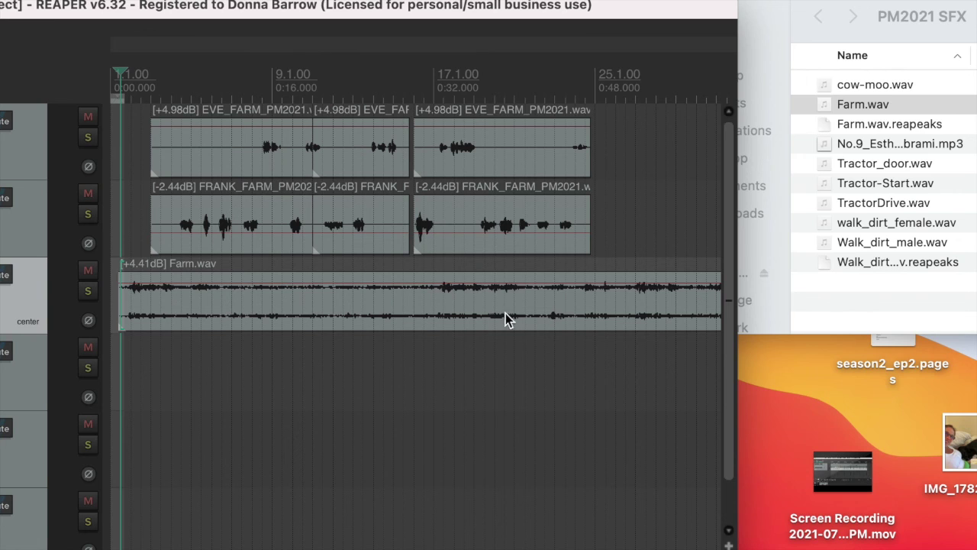
{"action": "left_click_drag", "start_coordinate": [374, 283], "coordinate": [375, 278]}
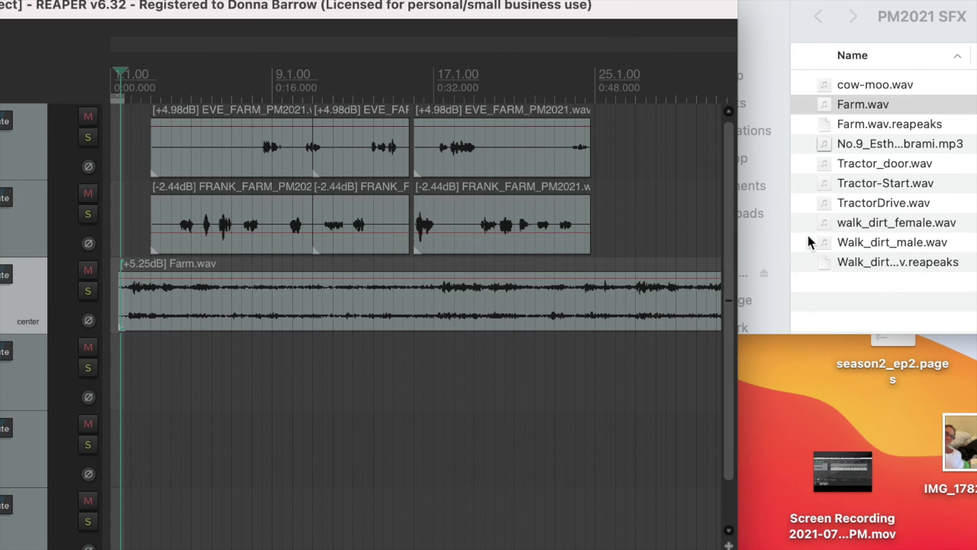
Step: Place walk_dirt_female.wav on the fourth track at +2.64 dB and Walk_dirt_male.wav on the fifth, both starting at about 0:03
{"action": "left_click_drag", "start_coordinate": [821, 223], "coordinate": [140, 352]}
{"action": "left_click_drag", "start_coordinate": [219, 377], "coordinate": [219, 367]}
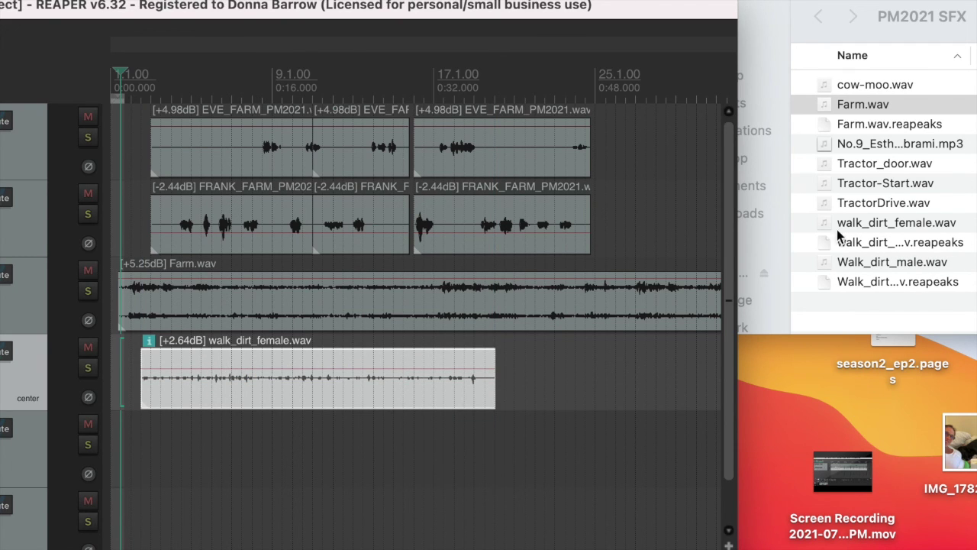
{"action": "left_click", "coordinate": [864, 260]}
{"action": "left_click_drag", "start_coordinate": [865, 261], "coordinate": [146, 452]}
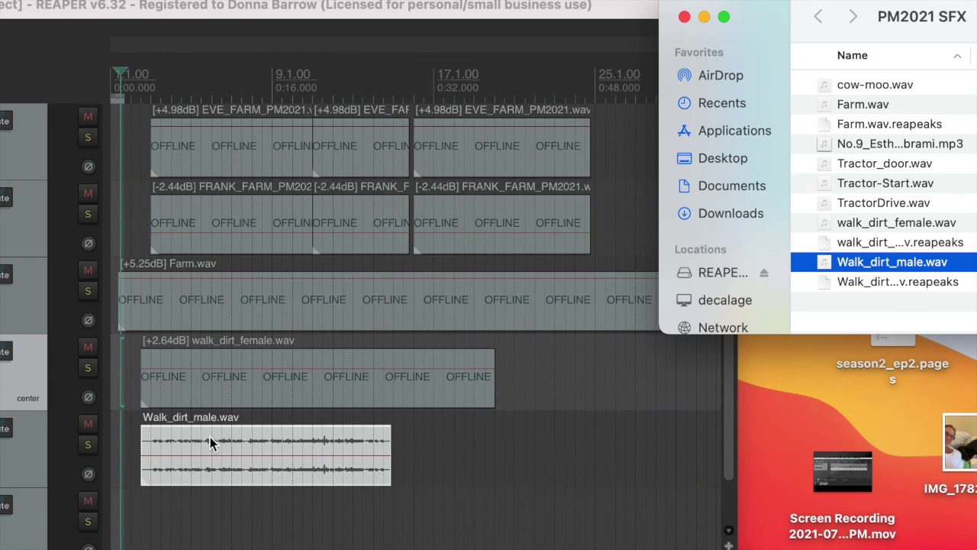
{"action": "left_click", "coordinate": [150, 449]}
{"action": "double_click", "coordinate": [143, 419]}
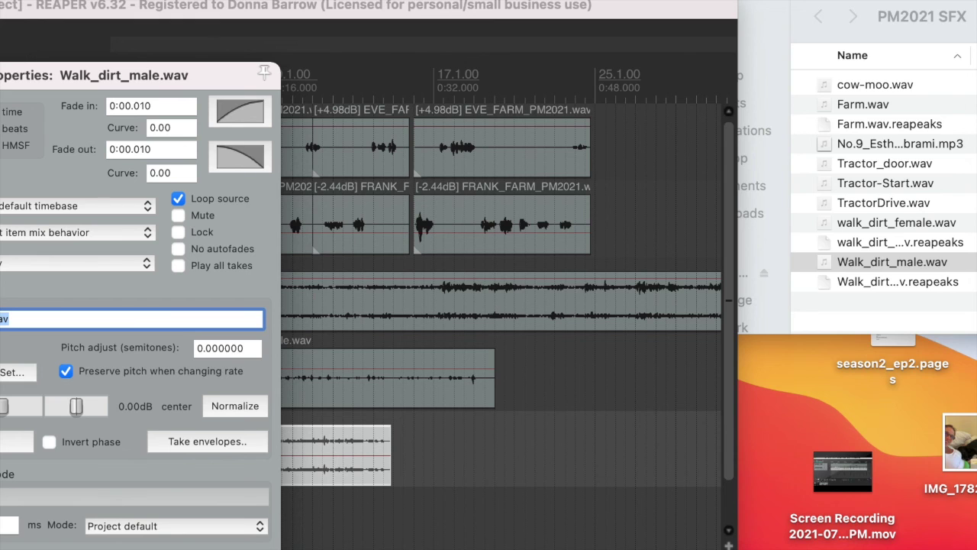
{"action": "key", "text": "Escape"}
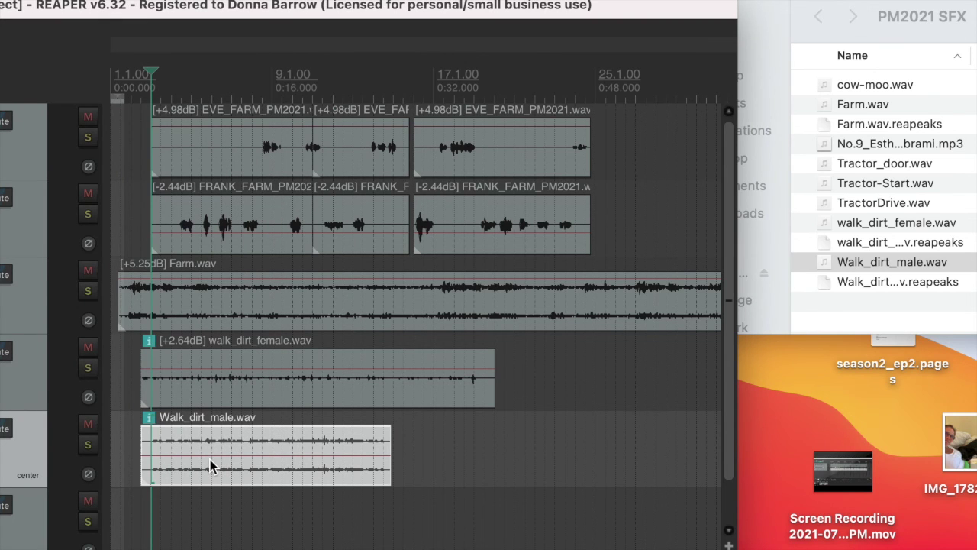
Step: Play the mix from the start of the dialogue and cue the edit cursor to about 0:11
{"action": "key", "text": "space"}
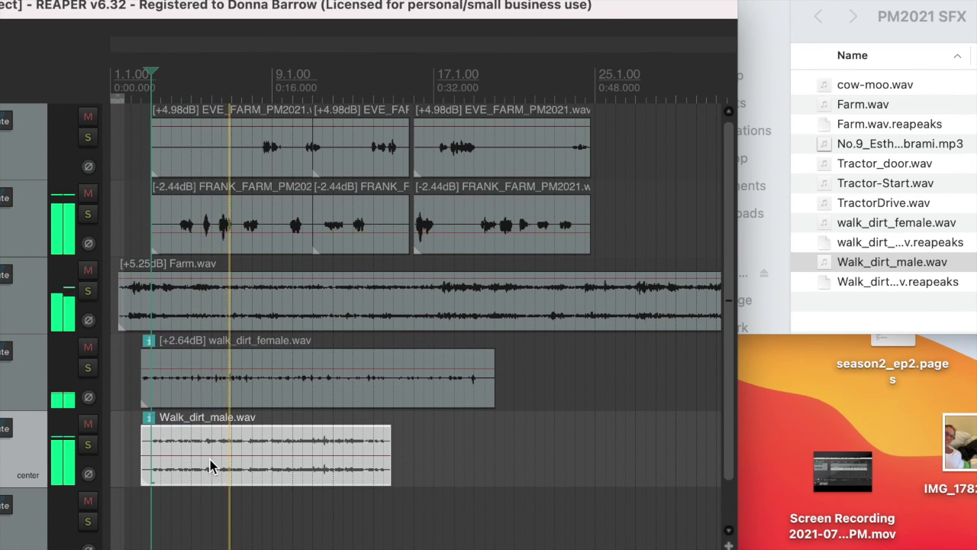
{"action": "key", "text": "space"}
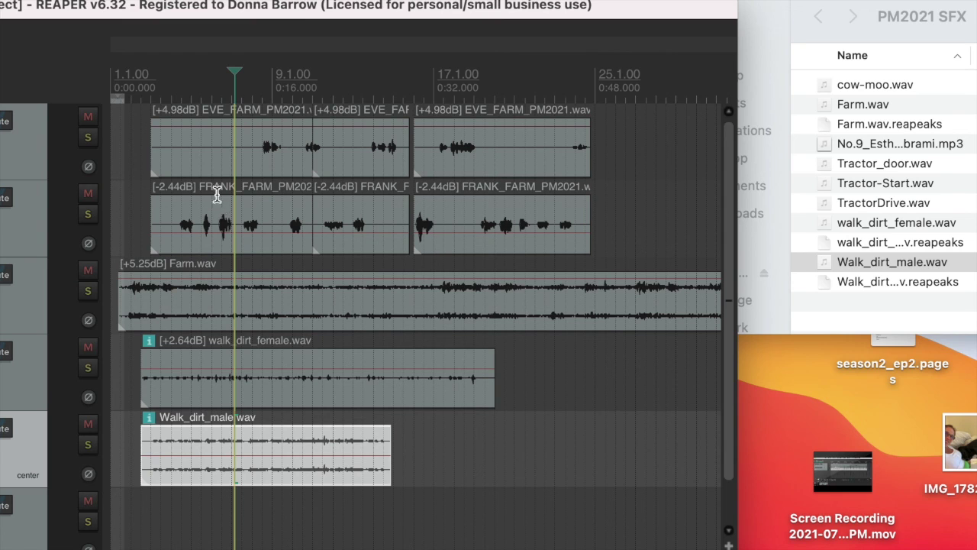
{"action": "left_click", "coordinate": [218, 463]}
{"action": "left_click", "coordinate": [212, 441]}
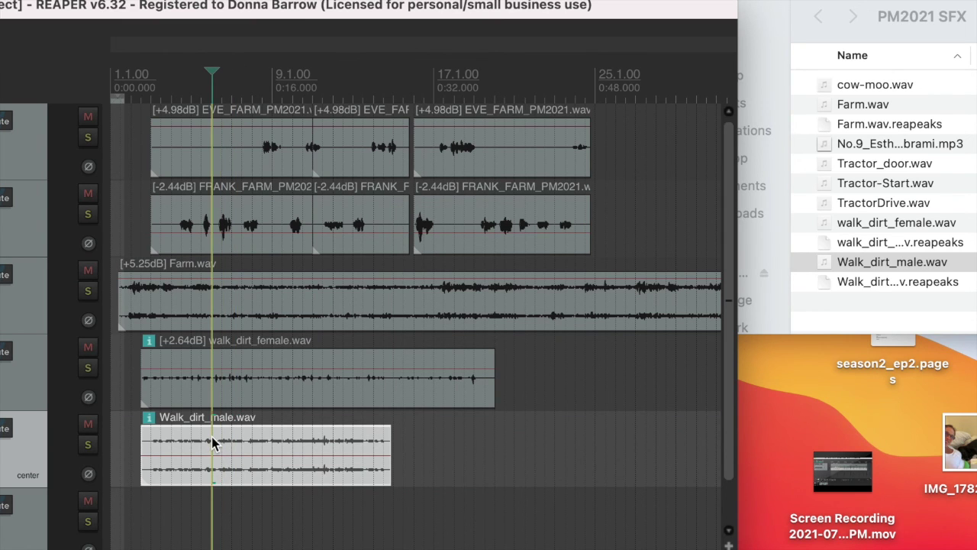
{"action": "key", "text": "space"}
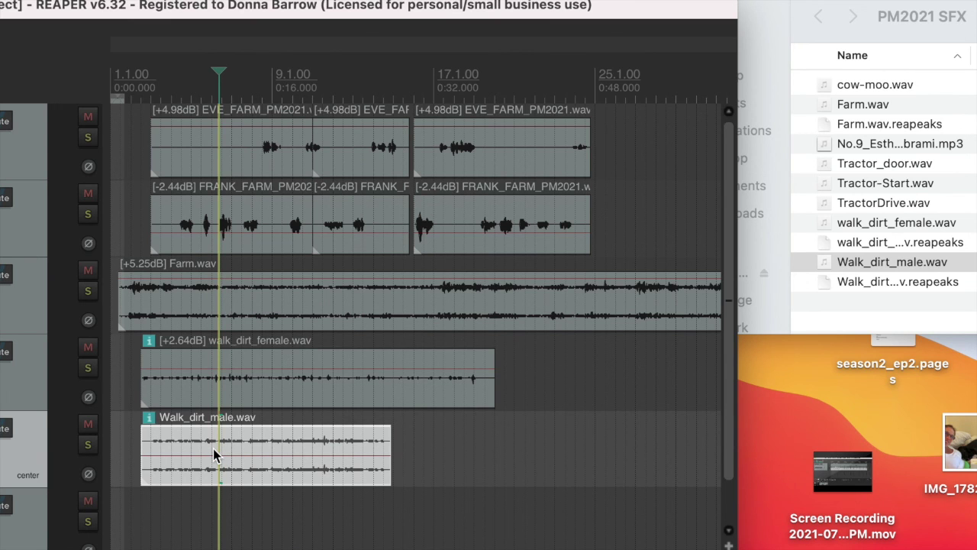
Step: Split all clips at about 0:11 and move the second female and male footstep sections about 1 second later
{"action": "key", "text": "ctrl+a"}
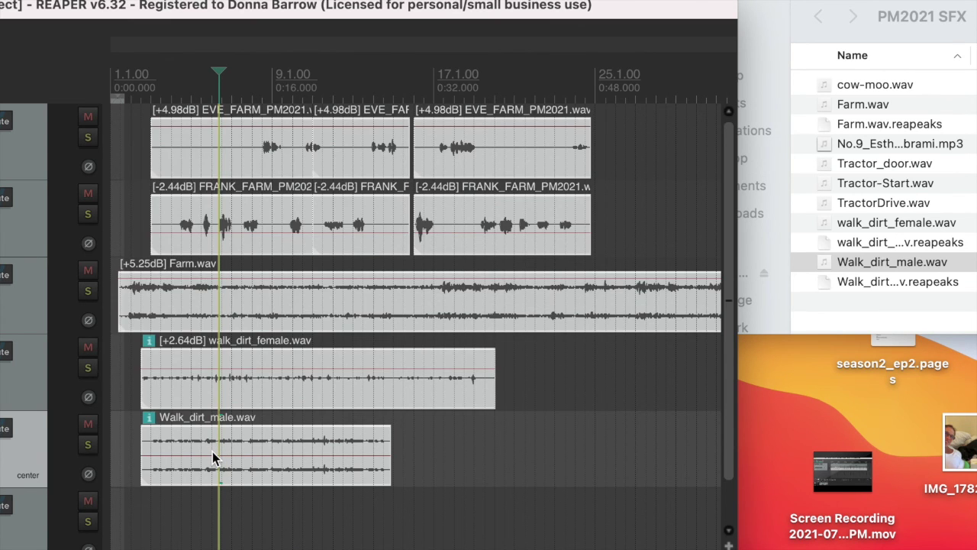
{"action": "key", "text": "s"}
{"action": "left_click_drag", "start_coordinate": [242, 391], "coordinate": [268, 400]}
{"action": "left_click", "coordinate": [255, 454]}
{"action": "mouse_move", "coordinate": [245, 472]}
{"action": "left_mouse_down"}
{"action": "mouse_move", "coordinate": [262, 489]}
{"action": "mouse_move", "coordinate": [263, 473]}
{"action": "left_mouse_up"}
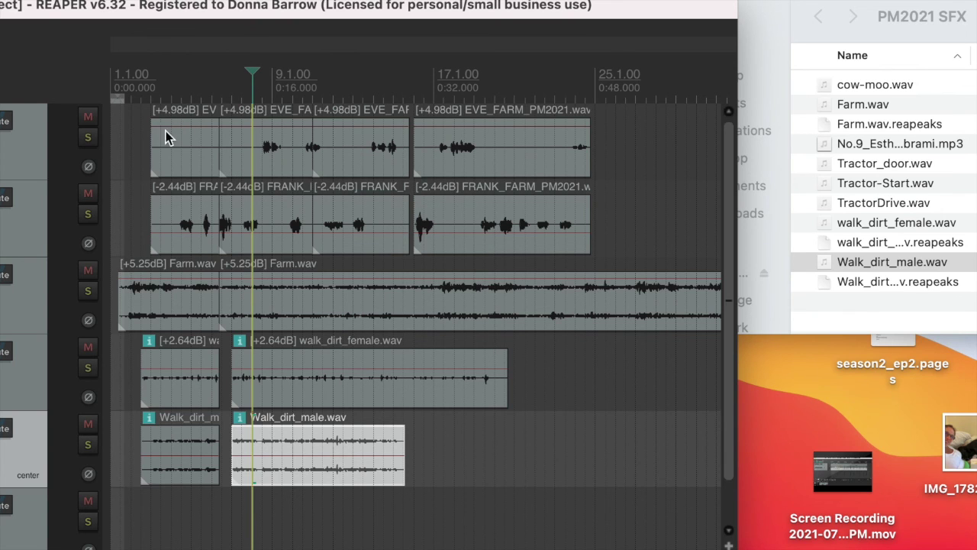
Step: Play the mix from about 0:03 to check the pause between the footstep sections
{"action": "left_click", "coordinate": [145, 157]}
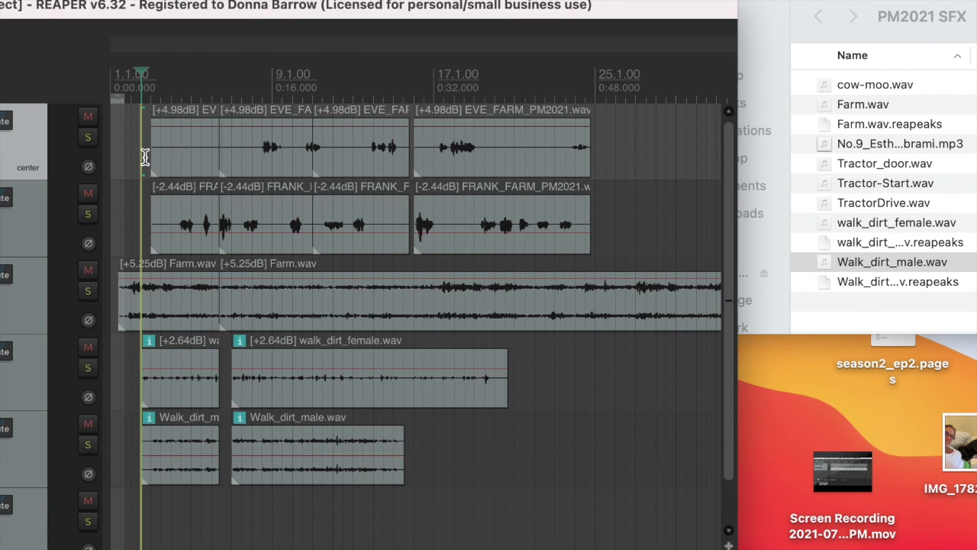
{"action": "key", "text": "space"}
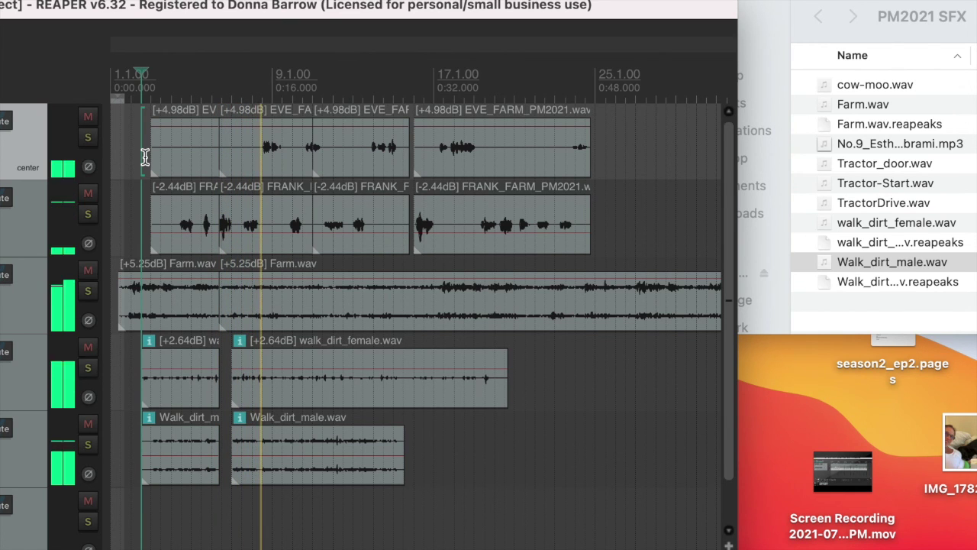
{"action": "key", "text": "space"}
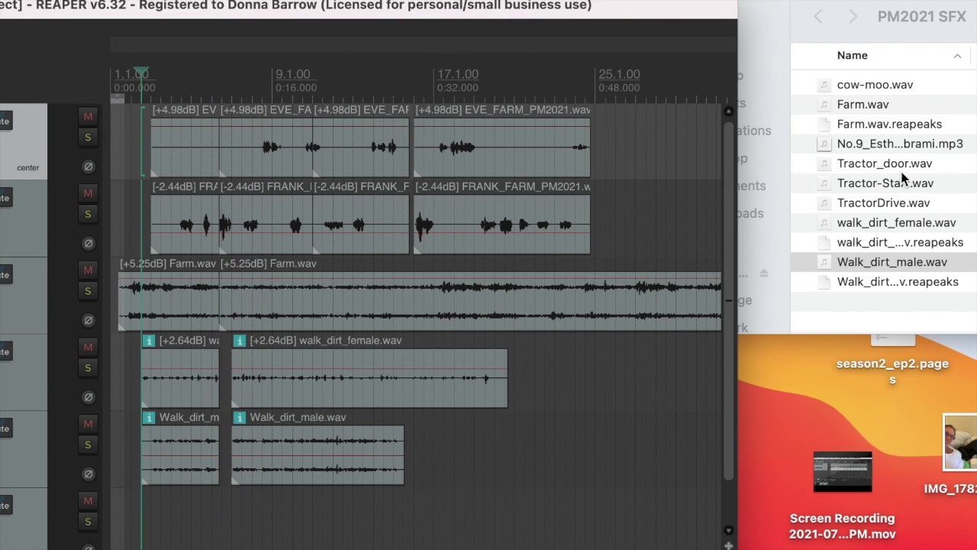
Step: Add cow-moo.wav to the sixth track at about 0:06, split it into three sections and delete the middle one
{"action": "left_click_drag", "start_coordinate": [825, 80], "coordinate": [163, 527]}
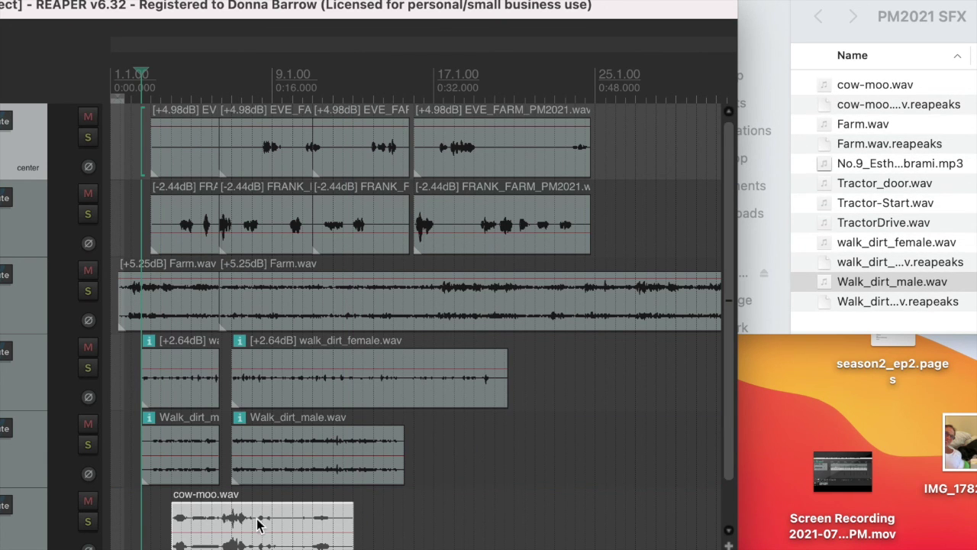
{"action": "left_click", "coordinate": [207, 532]}
{"action": "key", "text": "s"}
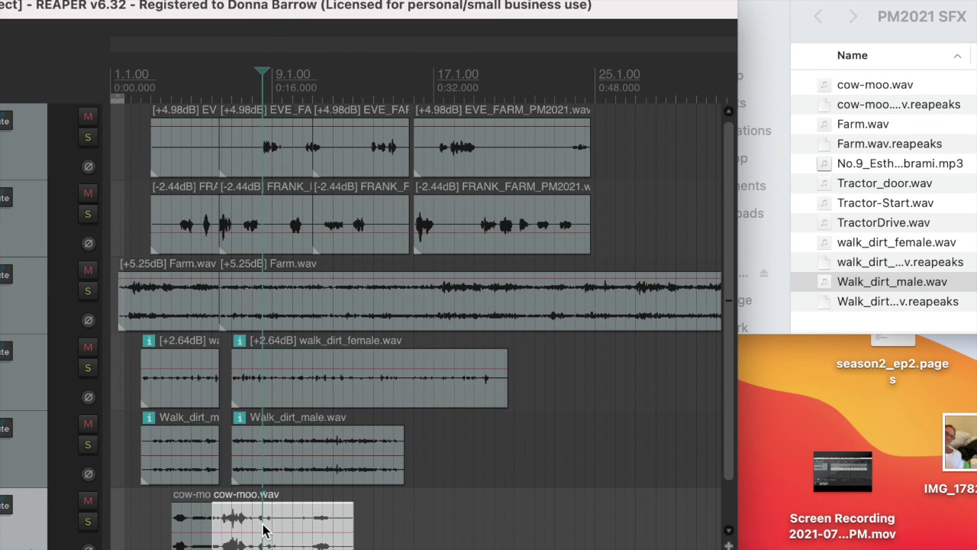
{"action": "key", "text": "s"}
{"action": "left_click", "coordinate": [274, 531]}
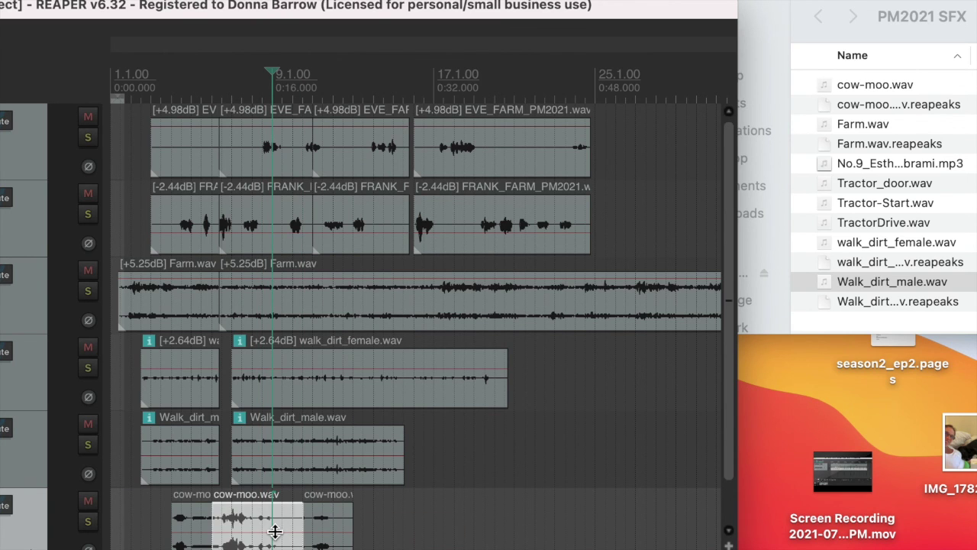
{"action": "key", "text": "Delete"}
Step: Lower the first cow-moo section's volume to -8.57 dB and the last section's to -7.81 dB
{"action": "left_click_drag", "start_coordinate": [191, 528], "coordinate": [191, 544]}
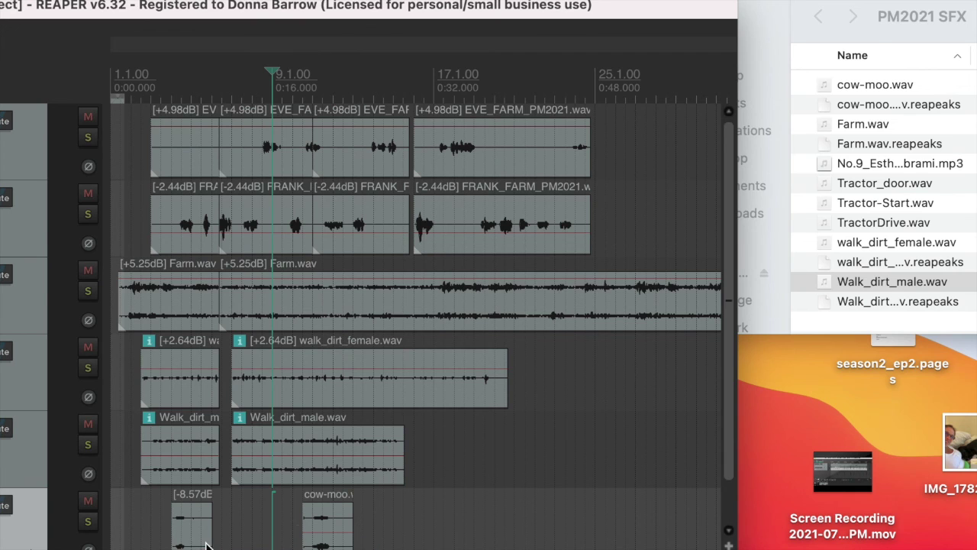
{"action": "left_click_drag", "start_coordinate": [330, 533], "coordinate": [330, 545]}
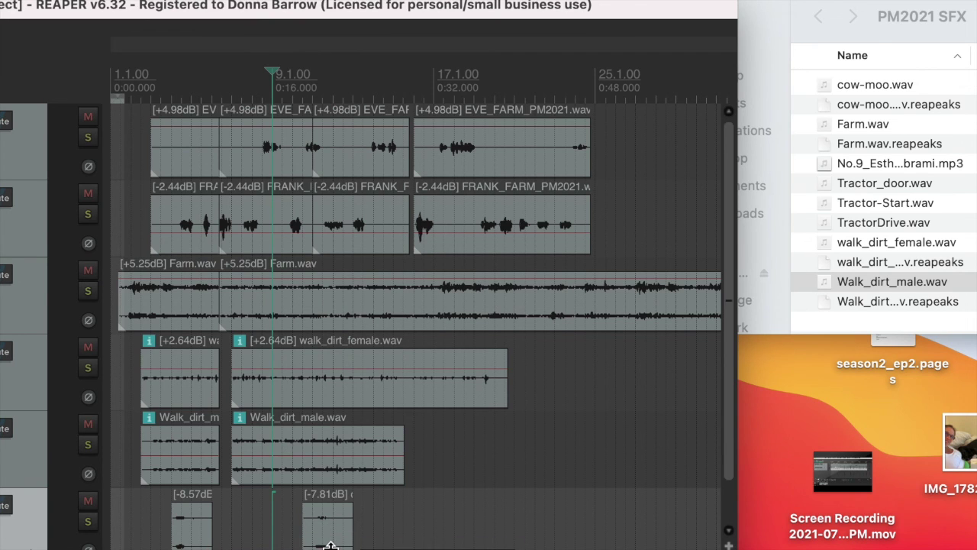
Step: Play the mix around the first cow moo and move that section to start at about 0:08
{"action": "left_click", "coordinate": [165, 511]}
{"action": "key", "text": "space"}
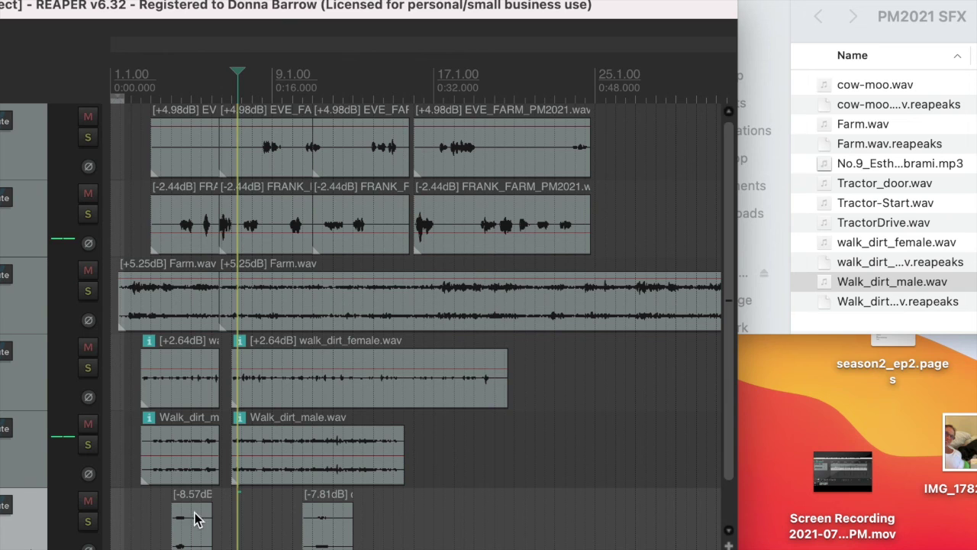
{"action": "left_click_drag", "start_coordinate": [196, 536], "coordinate": [216, 537]}
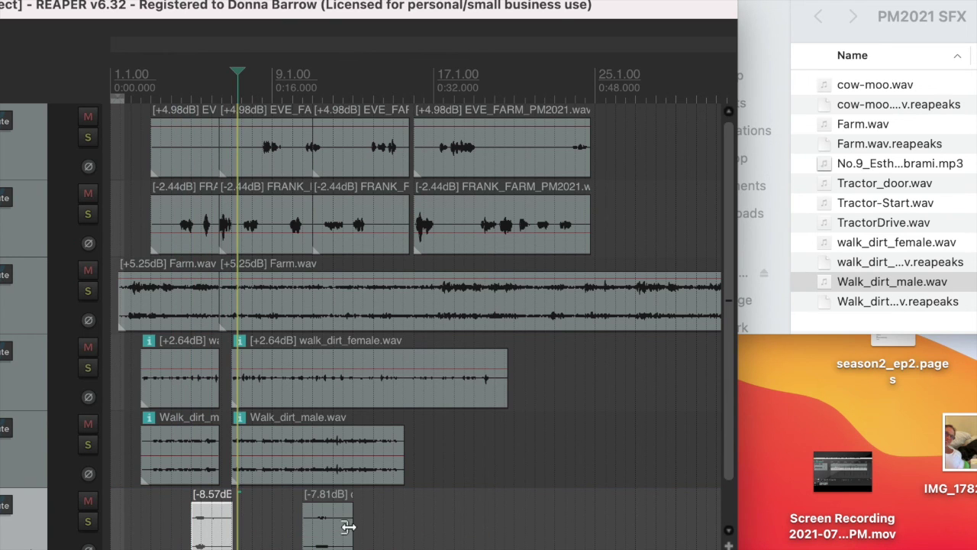
Step: Move the -7.81 dB cow-moo section to about 0:02 and the -8.57 dB one to about 0:11 while playing the mix
{"action": "left_click", "coordinate": [340, 537]}
{"action": "left_click_drag", "start_coordinate": [340, 537], "coordinate": [149, 527]}
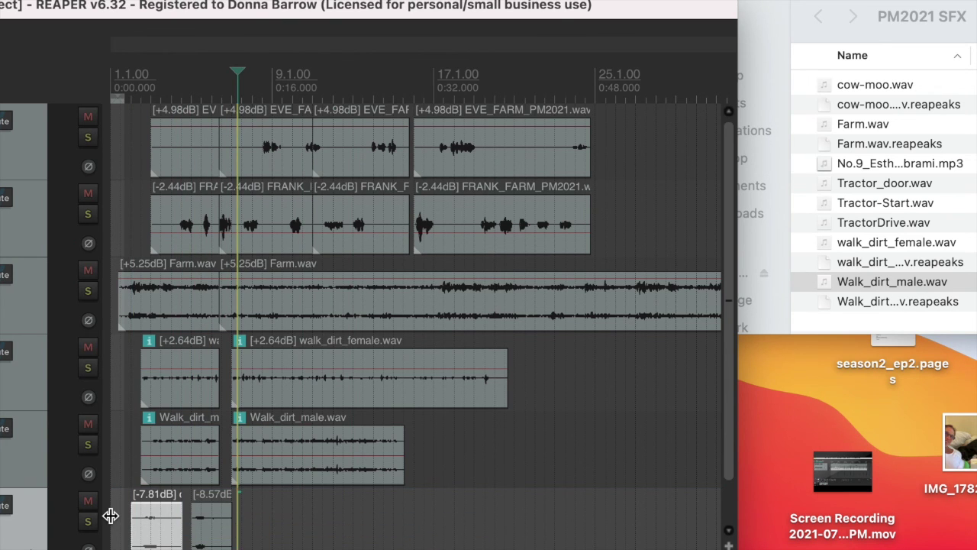
{"action": "key", "text": "space"}
{"action": "left_click", "coordinate": [124, 403]}
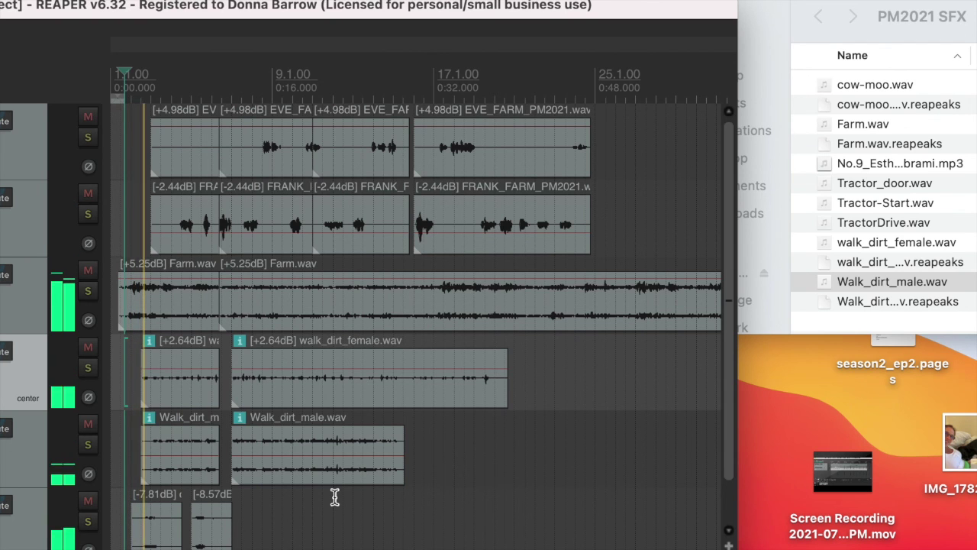
{"action": "left_click_drag", "start_coordinate": [214, 530], "coordinate": [269, 528]}
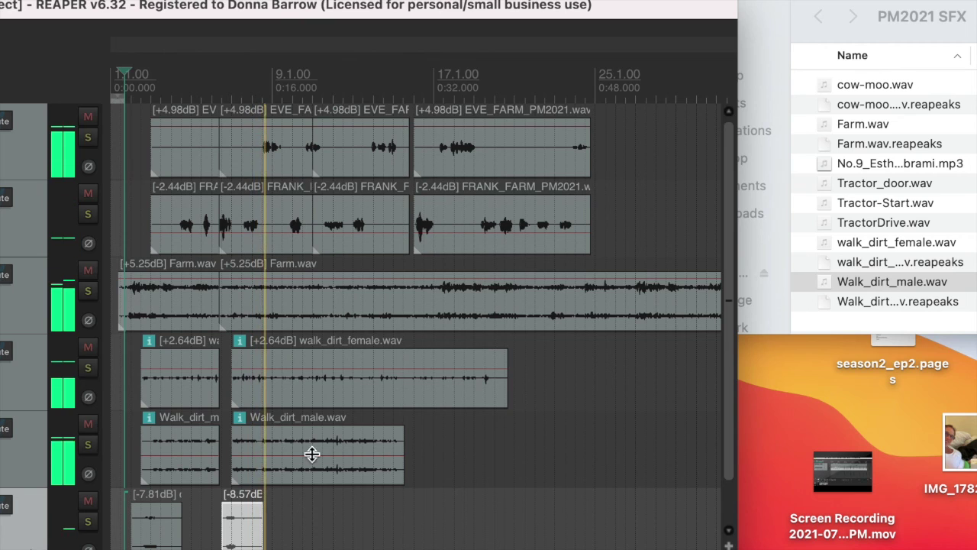
{"action": "key", "text": "space"}
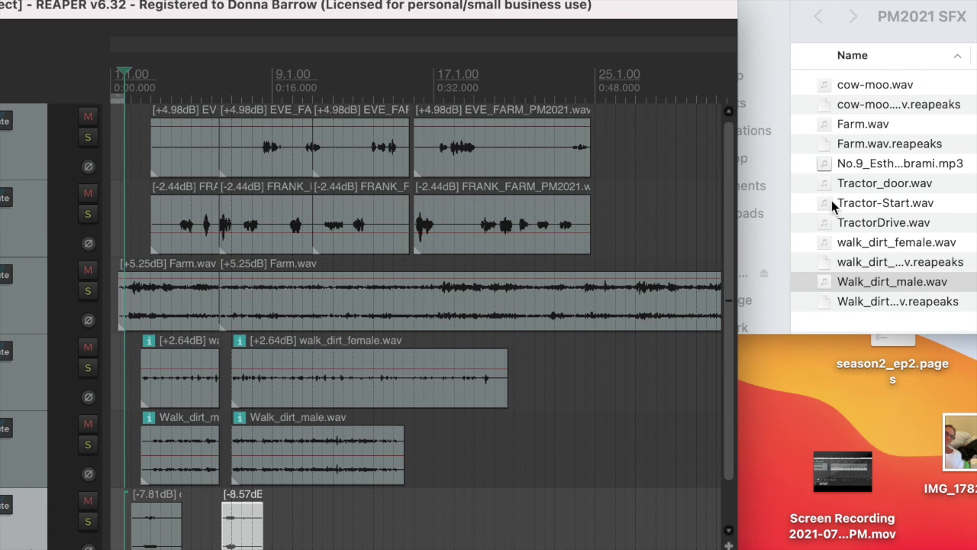
Step: Add Tractor_door.wav at about 0:23 and Tractor-Start.wav at about 0:28 to the sixth track, and TractorDrive.wav at about 0:37 to the fifth
{"action": "left_click_drag", "start_coordinate": [825, 183], "coordinate": [346, 504]}
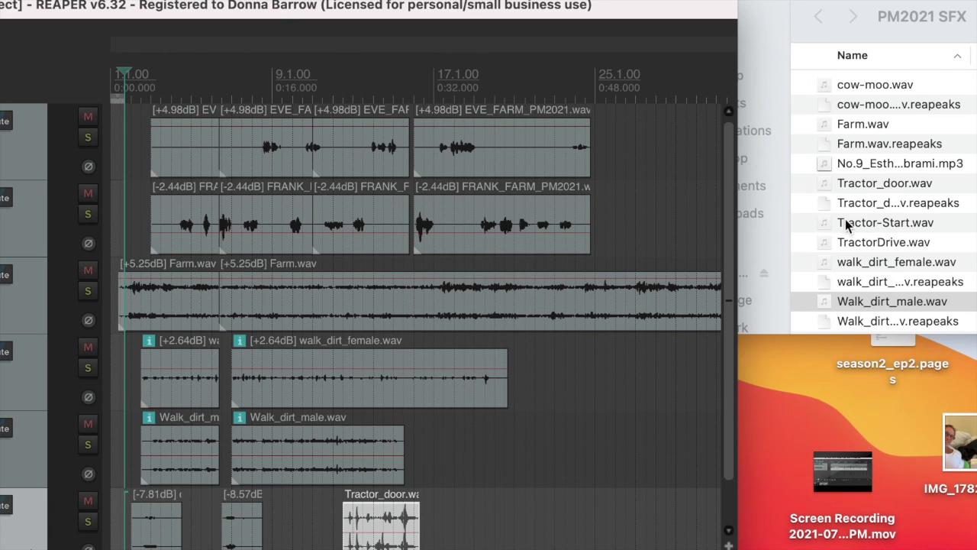
{"action": "left_click_drag", "start_coordinate": [824, 223], "coordinate": [389, 517]}
{"action": "left_click", "coordinate": [493, 390]}
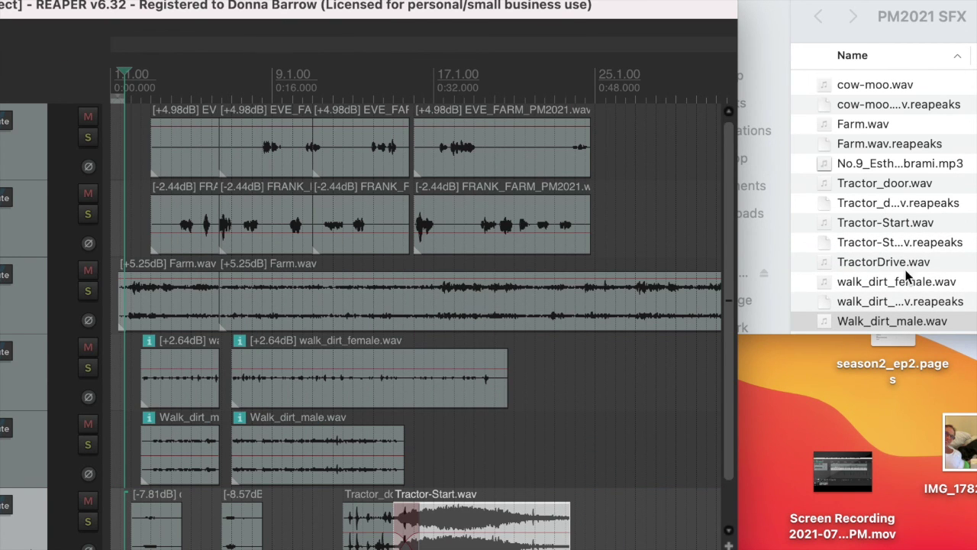
{"action": "left_click_drag", "start_coordinate": [834, 264], "coordinate": [485, 484]}
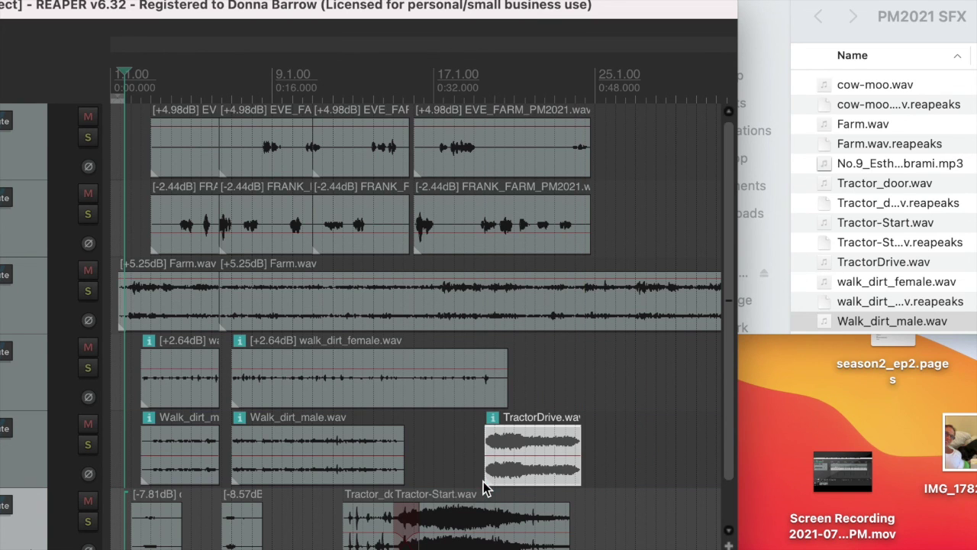
Step: Lower Tractor-Start.wav to -10.3 dB, and move Tractor_door.wav to start at about 0:22 after playing it in the mix
{"action": "left_click_drag", "start_coordinate": [471, 532], "coordinate": [472, 546]}
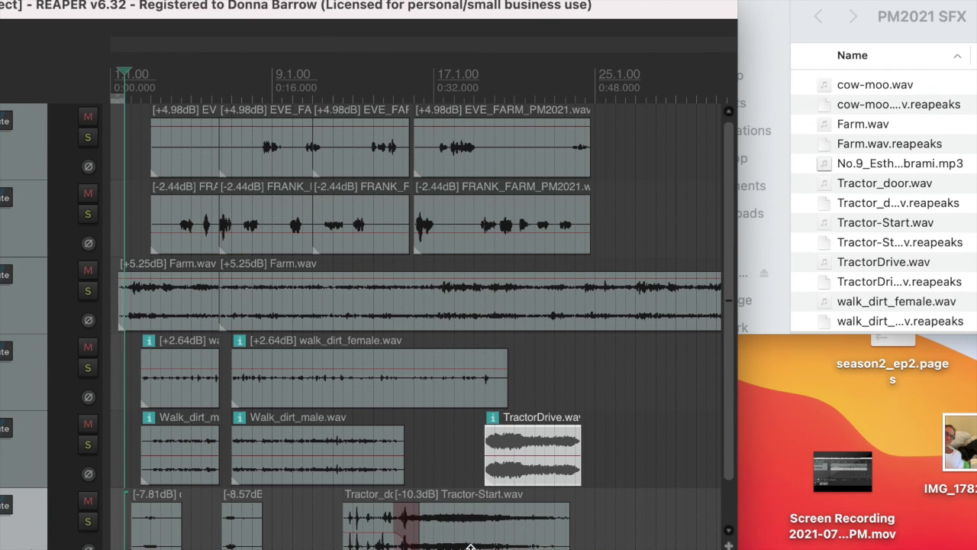
{"action": "left_click", "coordinate": [345, 524]}
{"action": "key", "text": "space"}
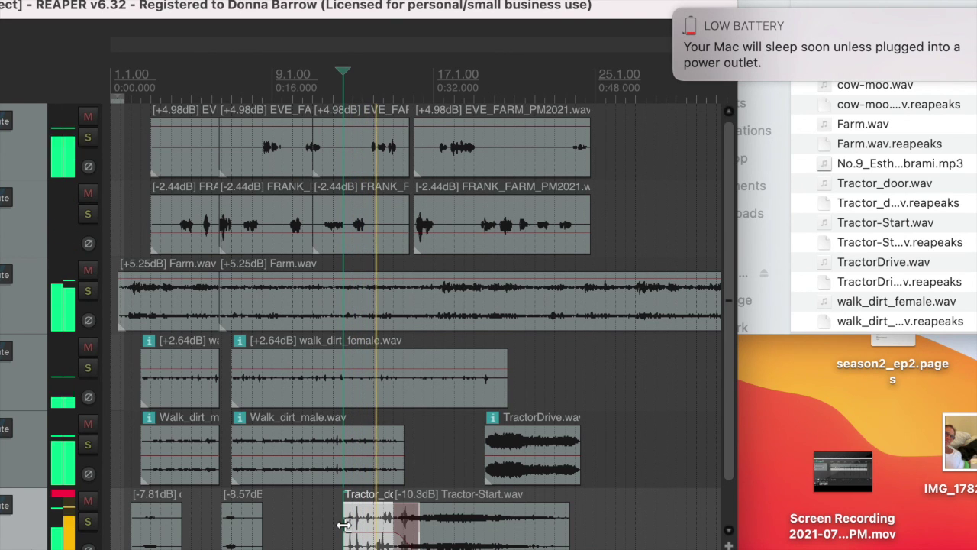
{"action": "key", "text": "space"}
{"action": "left_click_drag", "start_coordinate": [362, 542], "coordinate": [341, 522]}
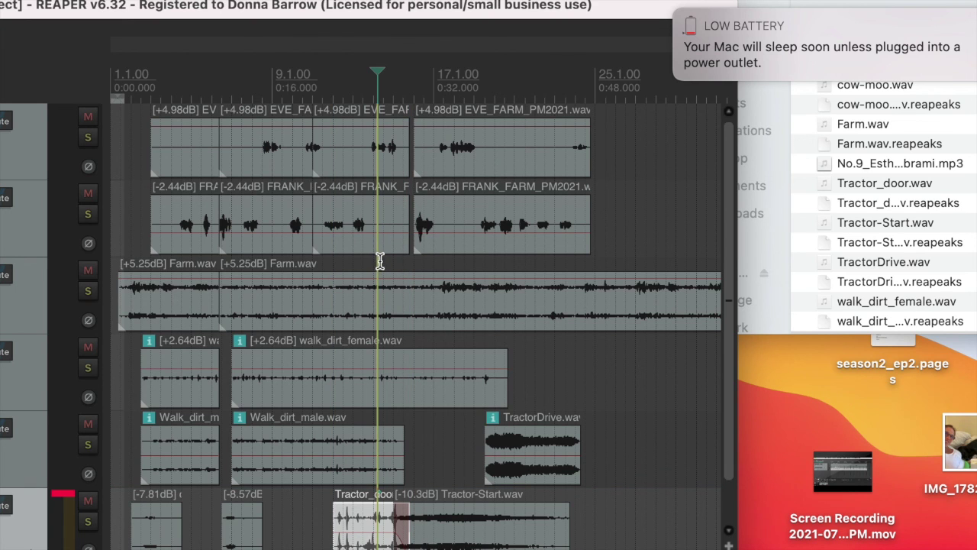
{"action": "mouse_move", "coordinate": [377, 481]}
{"action": "left_mouse_down"}
{"action": "mouse_move", "coordinate": [349, 484]}
{"action": "mouse_move", "coordinate": [382, 487]}
{"action": "mouse_move", "coordinate": [366, 478]}
{"action": "left_mouse_up"}
{"action": "key", "text": "super+z"}
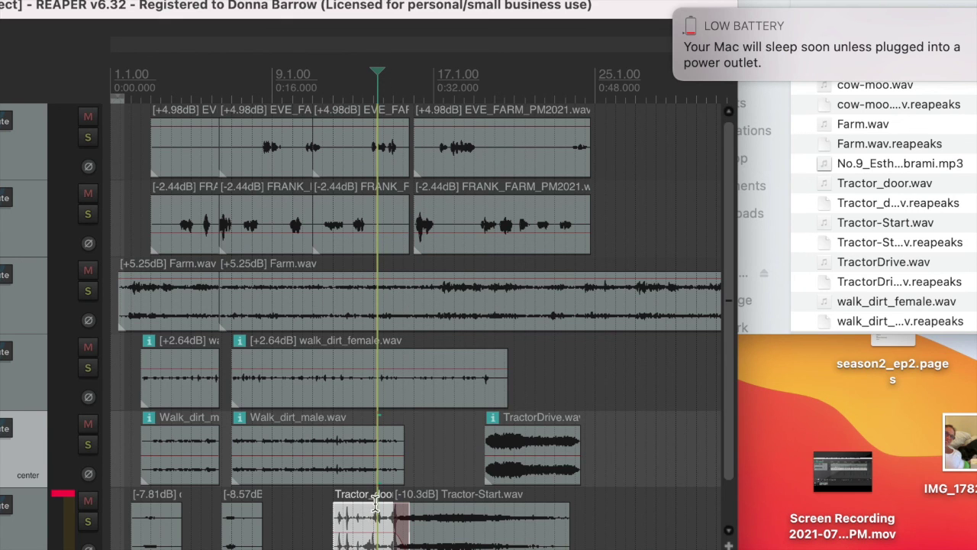
Step: Lower Tractor_door.wav's volume to -8.57 dB and play the mix from about 0:21 through the tractor start
{"action": "key", "text": "Left"}
{"action": "key", "text": "Left"}
{"action": "key", "text": "Left"}
{"action": "key", "text": "Left"}
{"action": "key", "text": "Left"}
{"action": "key", "text": "Left"}
{"action": "key", "text": "Left"}
{"action": "key", "text": "Left"}
{"action": "key", "text": "Left"}
{"action": "key", "text": "Left"}
{"action": "key", "text": "Left"}
{"action": "key", "text": "Left"}
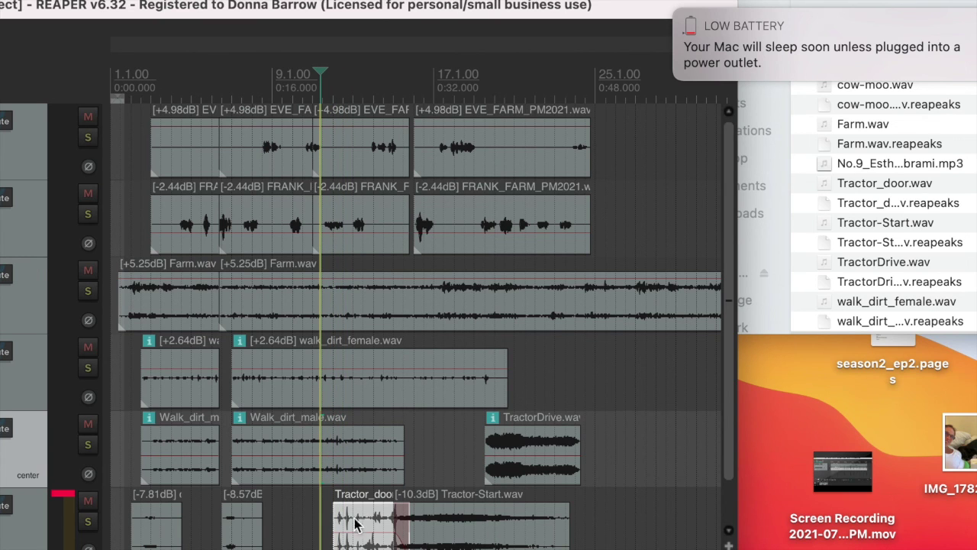
{"action": "left_click_drag", "start_coordinate": [355, 532], "coordinate": [350, 546]}
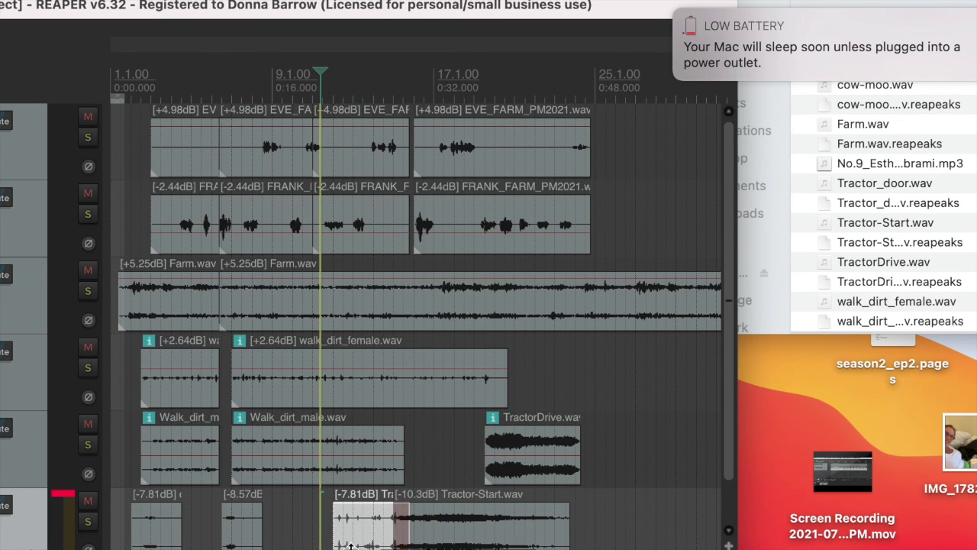
{"action": "key", "text": "space"}
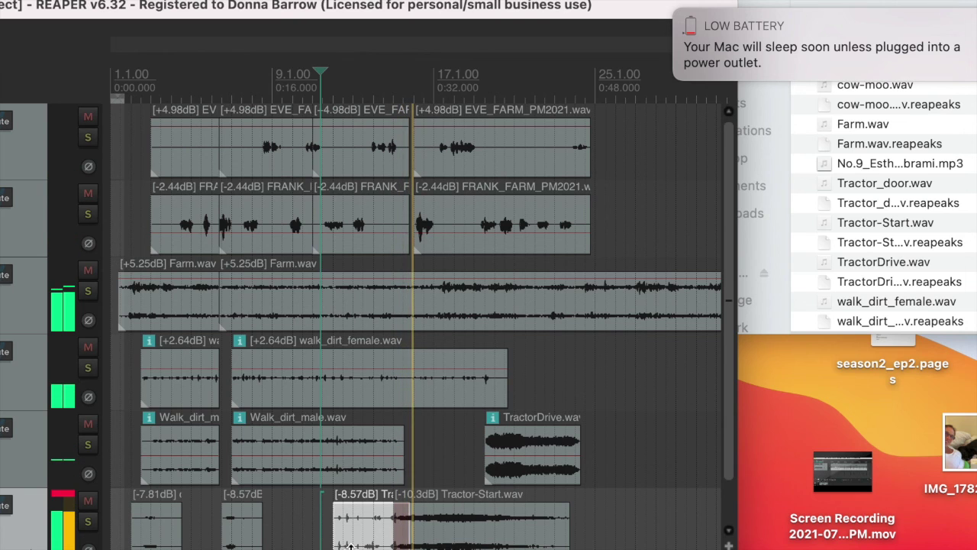
{"action": "key", "text": "space"}
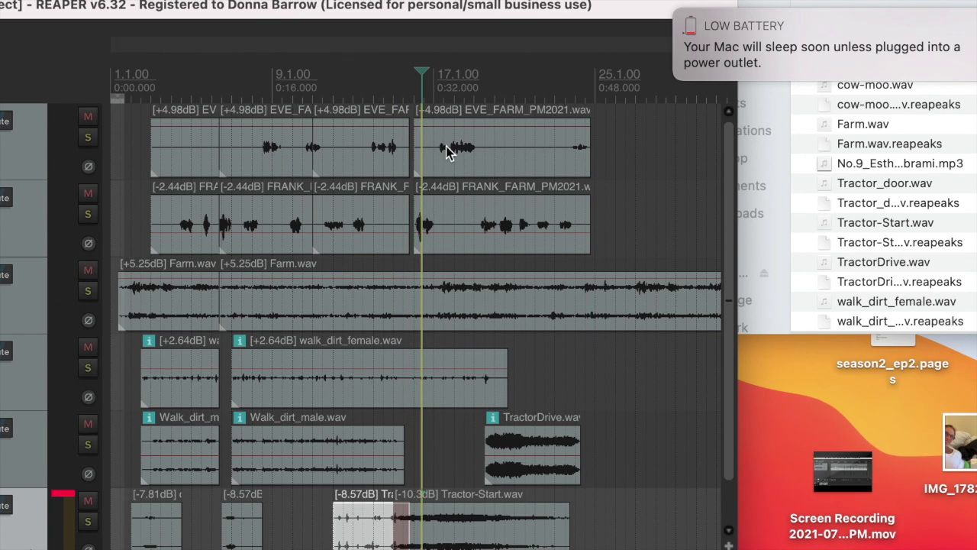
Step: Move the last sections of both voice tracks together to start at about 0:34 and play the mix from just before the gap
{"action": "left_click", "coordinate": [446, 150]}
{"action": "left_click", "coordinate": [467, 251], "text": "shift"}
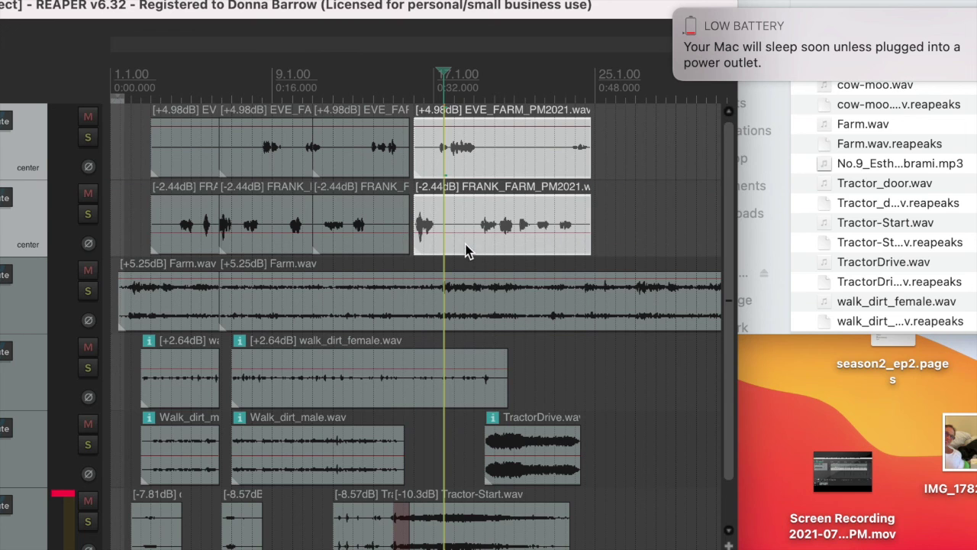
{"action": "left_click_drag", "start_coordinate": [462, 243], "coordinate": [510, 236]}
{"action": "left_click", "coordinate": [406, 243]}
{"action": "key", "text": "space"}
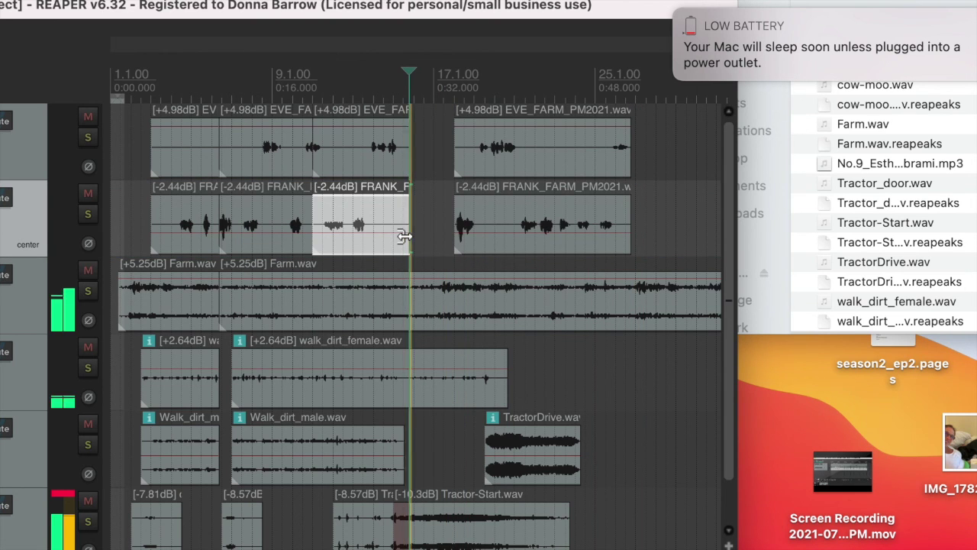
Step: Split TractorDrive.wav, delete its first part, and place the remaining part at about 0:31 with its volume at -8.57 dB
{"action": "scroll", "coordinate": [735, 328], "scroll_direction": "down", "scroll_amount": 2}
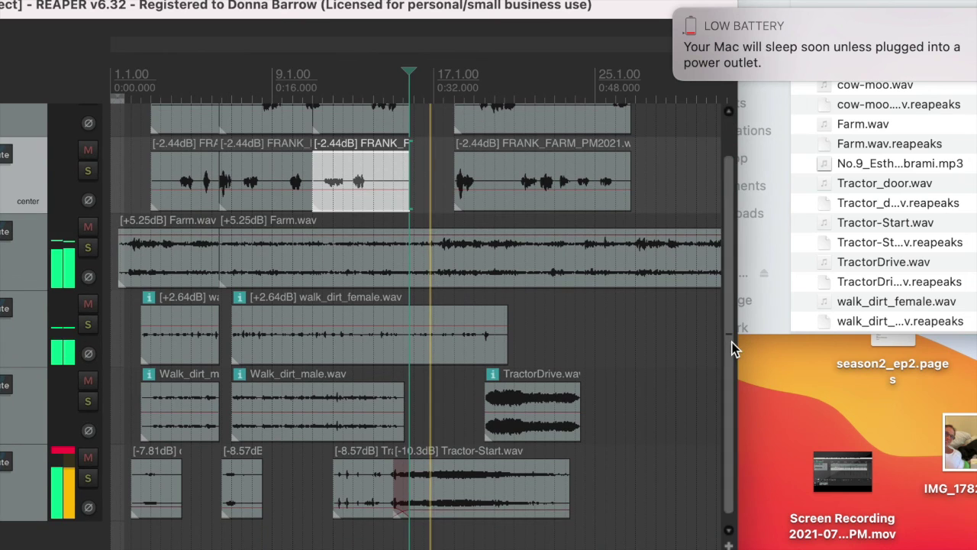
{"action": "left_click_drag", "start_coordinate": [550, 410], "coordinate": [481, 395]}
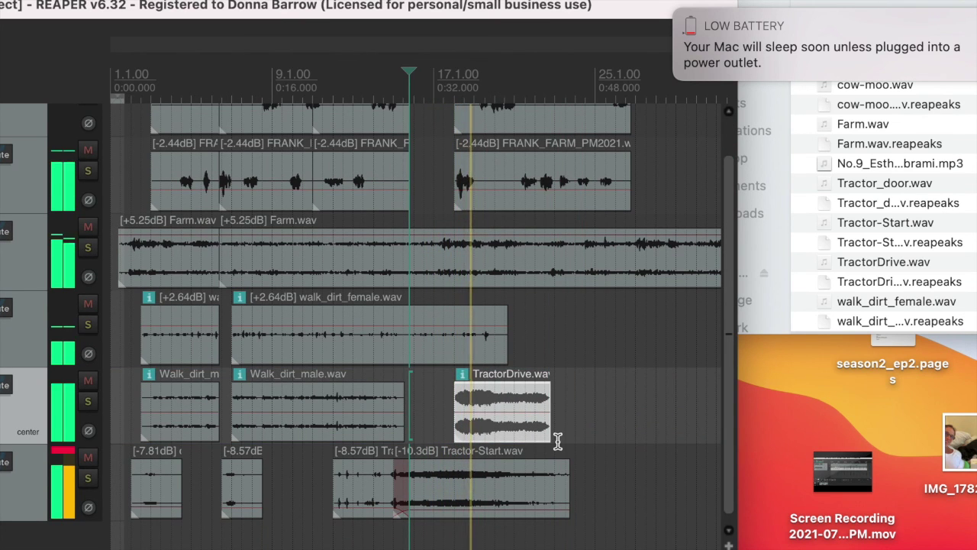
{"action": "key", "text": "space"}
{"action": "key", "text": "s"}
{"action": "left_click", "coordinate": [467, 412]}
{"action": "key", "text": "Delete"}
{"action": "left_click_drag", "start_coordinate": [523, 410], "coordinate": [442, 428]}
Step: Split Tractor-Start.wav at about 0:32, delete the part after the split, and play the mix from the tractor door
{"action": "left_click", "coordinate": [463, 497]}
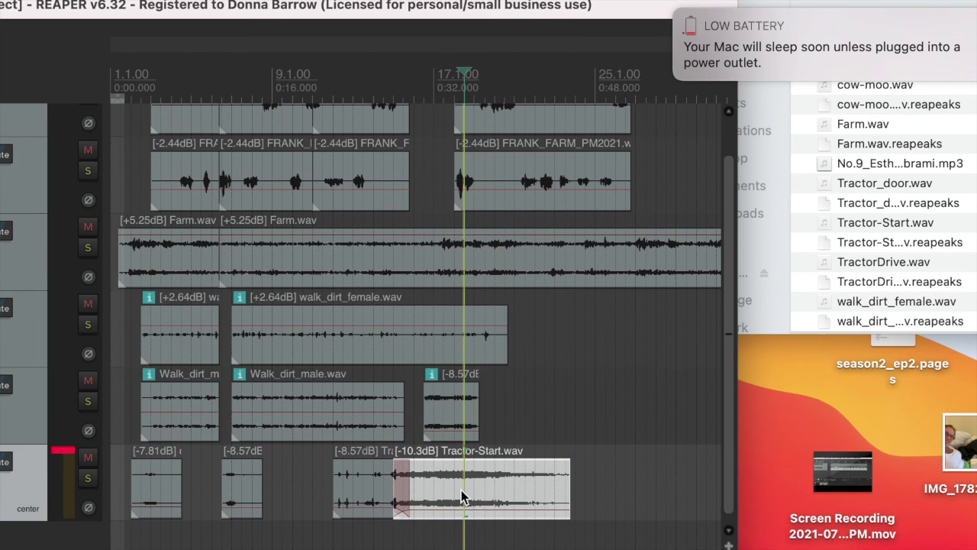
{"action": "left_click", "coordinate": [432, 488]}
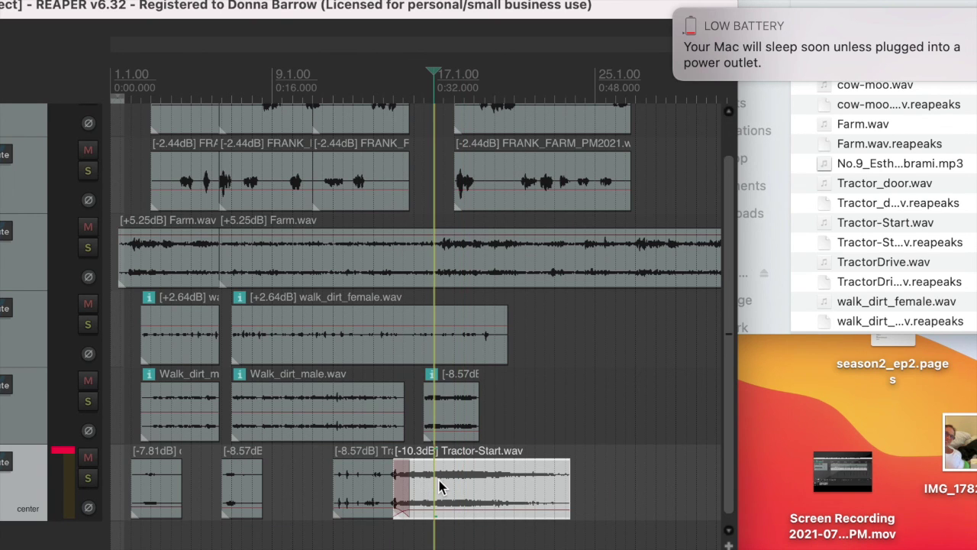
{"action": "key", "text": "s"}
{"action": "left_click", "coordinate": [472, 500]}
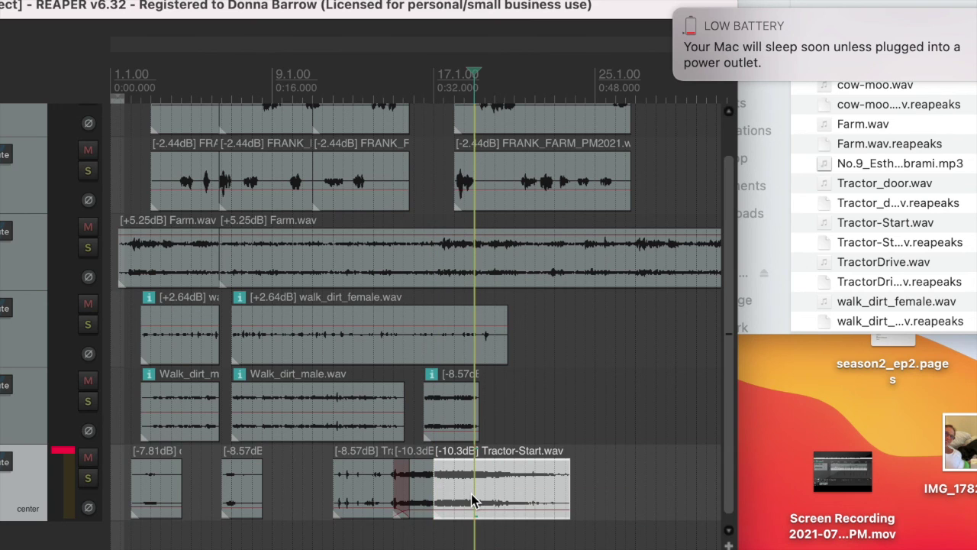
{"action": "key", "text": "Delete"}
{"action": "left_click", "coordinate": [342, 489]}
{"action": "key", "text": "space"}
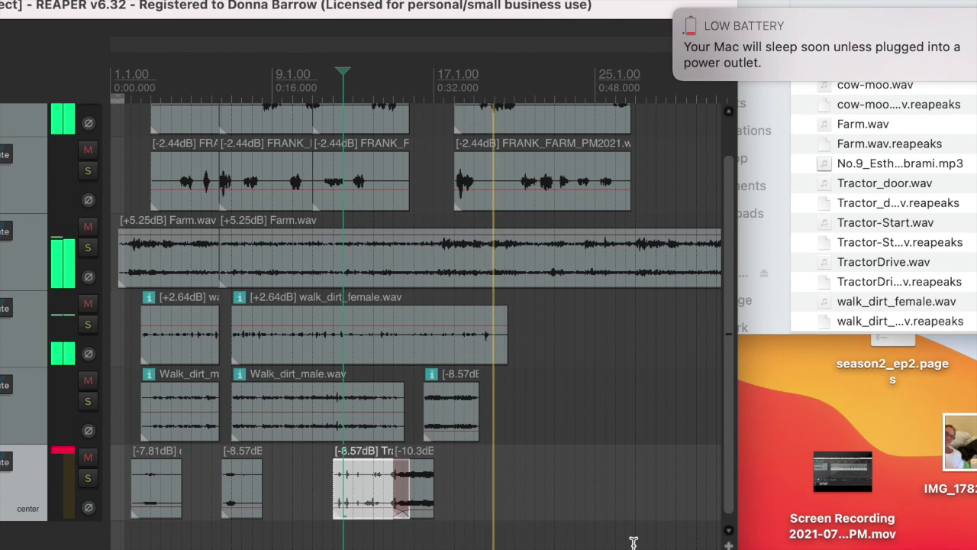
{"action": "key", "text": "space"}
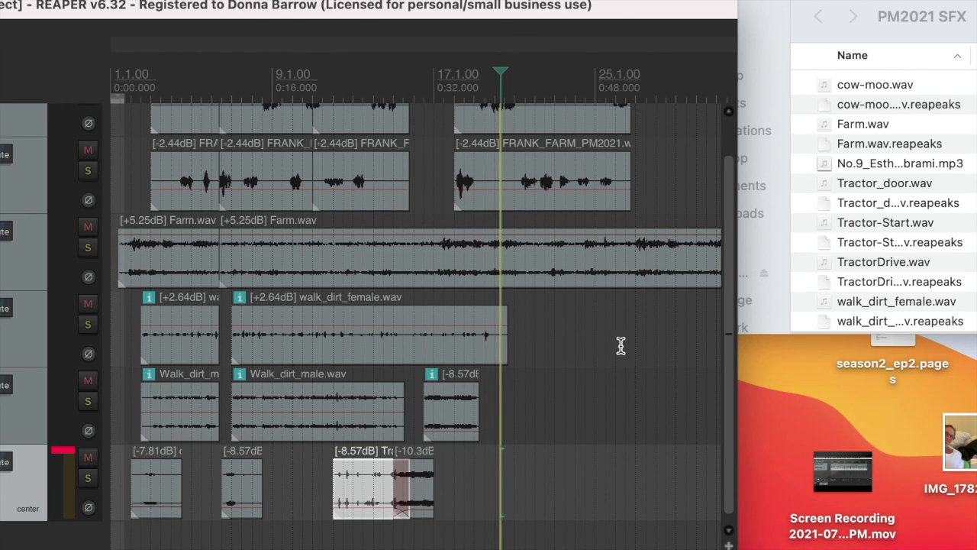
Step: Extend TractorDrive.wav to end at about 0:48 and lower its volume to -13.8 dB
{"action": "left_click_drag", "start_coordinate": [479, 408], "coordinate": [586, 407]}
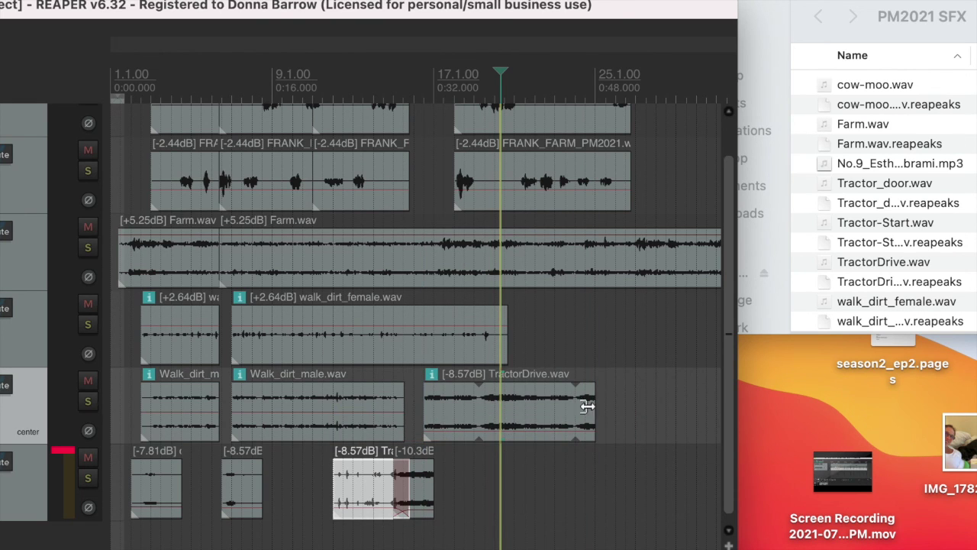
{"action": "left_click_drag", "start_coordinate": [503, 432], "coordinate": [503, 433]}
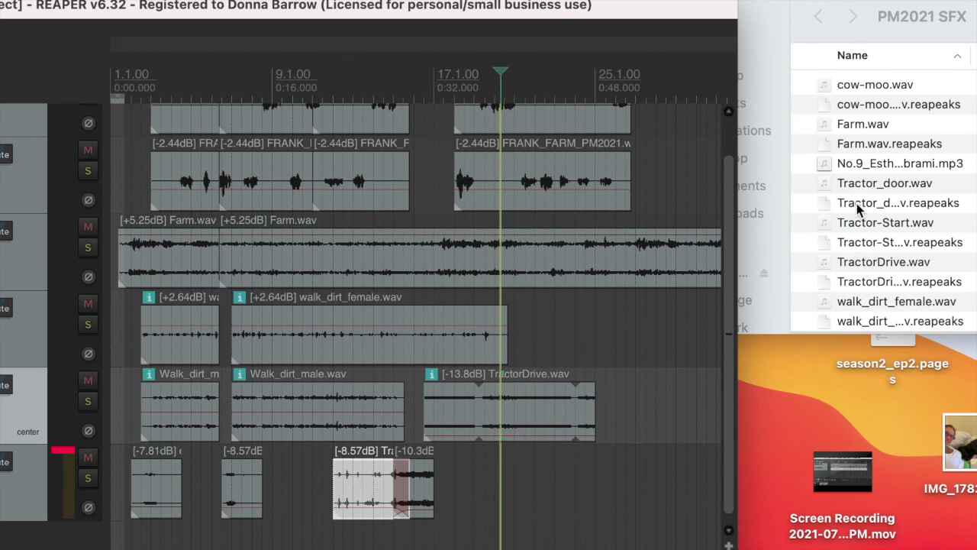
Step: Add the No.9_Esther's Waltz MP3 to the sixth track at about 0:34 and lower its volume to -7.81 dB
{"action": "scroll", "coordinate": [857, 245], "scroll_direction": "down", "scroll_amount": 2}
{"action": "scroll", "coordinate": [840, 291], "scroll_direction": "up", "scroll_amount": 2}
{"action": "scroll", "coordinate": [836, 259], "scroll_direction": "down", "scroll_amount": 3}
{"action": "scroll", "coordinate": [835, 259], "scroll_direction": "up", "scroll_amount": 3}
{"action": "left_click", "coordinate": [813, 187]}
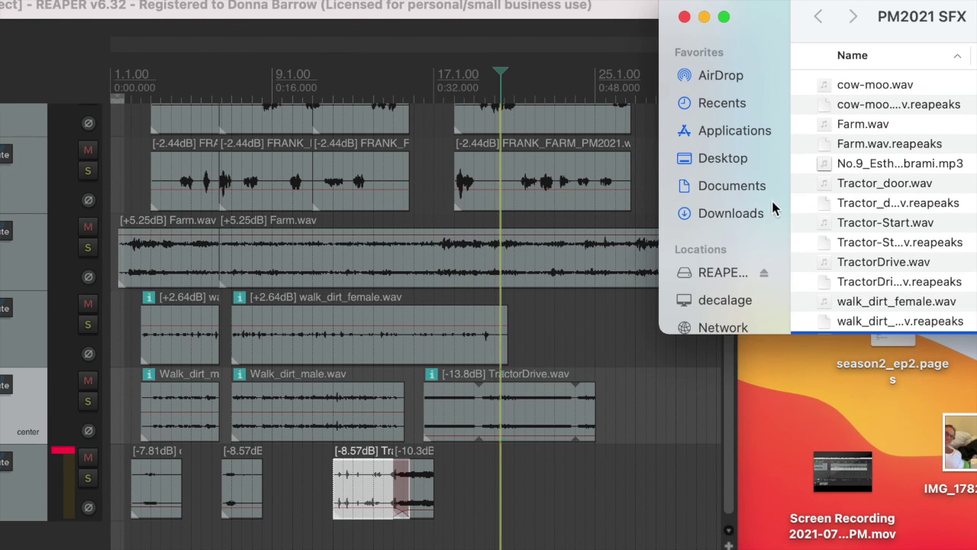
{"action": "left_click_drag", "start_coordinate": [831, 163], "coordinate": [454, 481]}
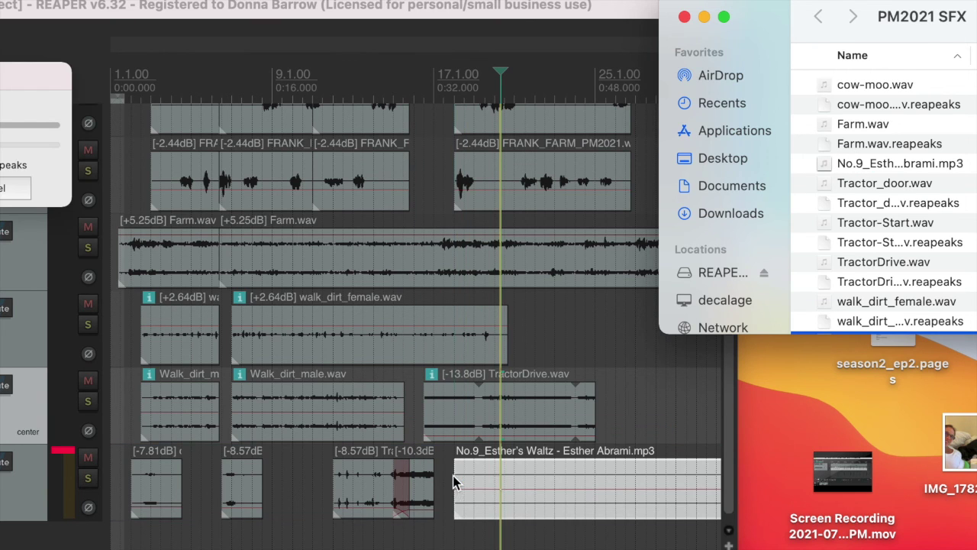
{"action": "left_click", "coordinate": [518, 488]}
{"action": "left_click", "coordinate": [525, 491]}
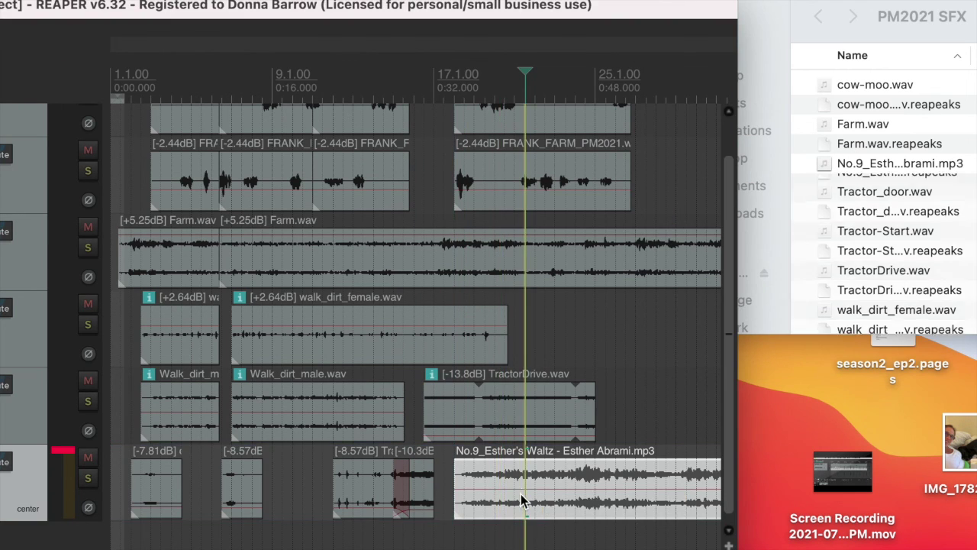
{"action": "left_click_drag", "start_coordinate": [525, 491], "coordinate": [525, 507]}
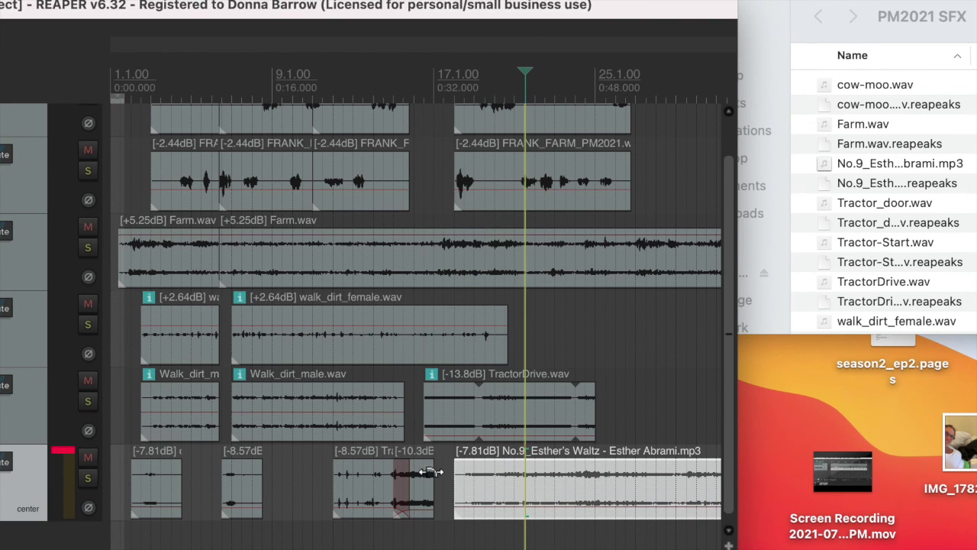
Step: Play the mix from about 0:33 and lower TractorDrive.wav's volume to -17.3 dB against the voices and music
{"action": "left_click", "coordinate": [442, 465]}
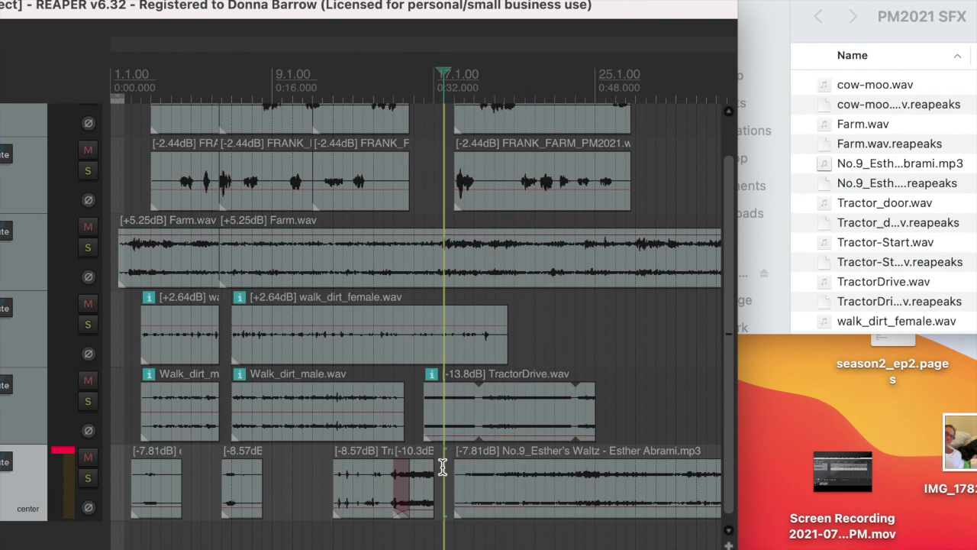
{"action": "key", "text": "space"}
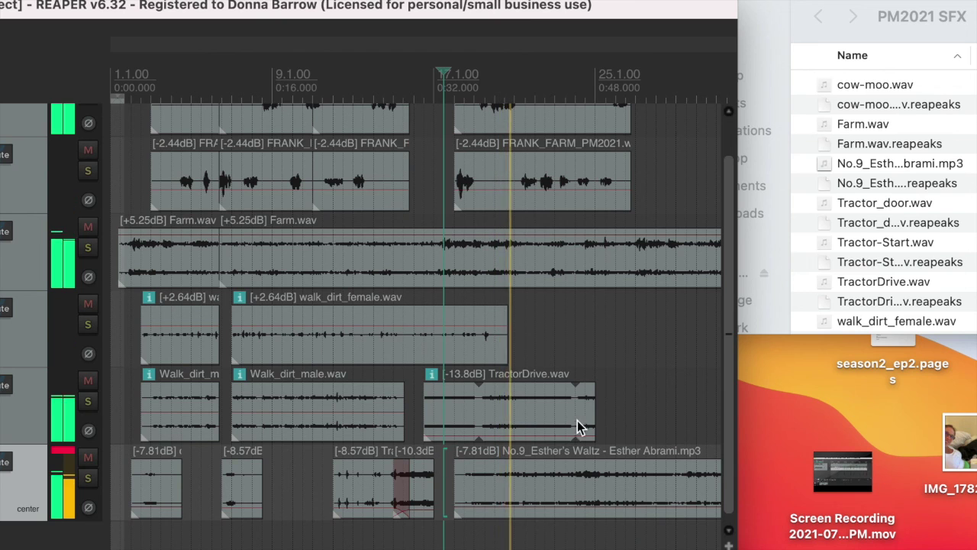
{"action": "left_click", "coordinate": [539, 433]}
{"action": "left_click_drag", "start_coordinate": [539, 434], "coordinate": [537, 441]}
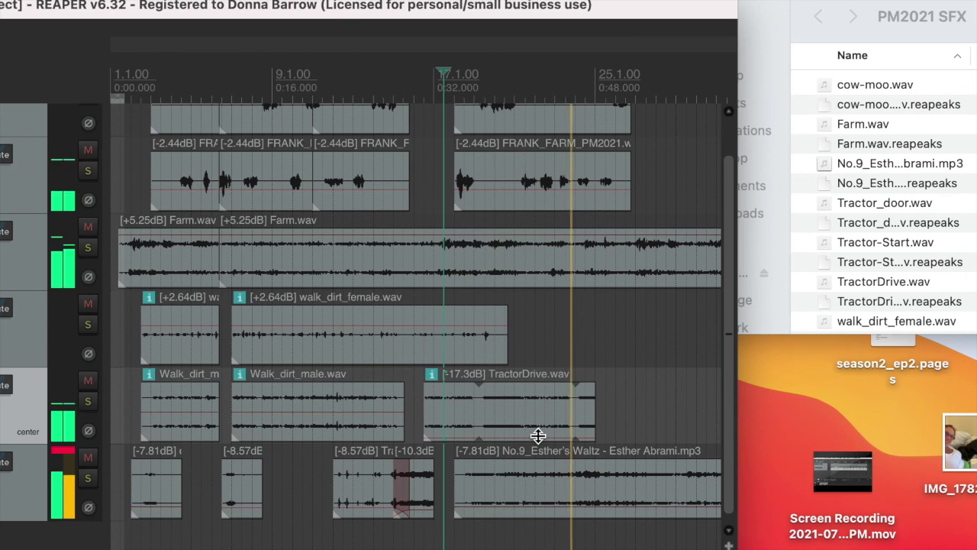
{"action": "key", "text": "space"}
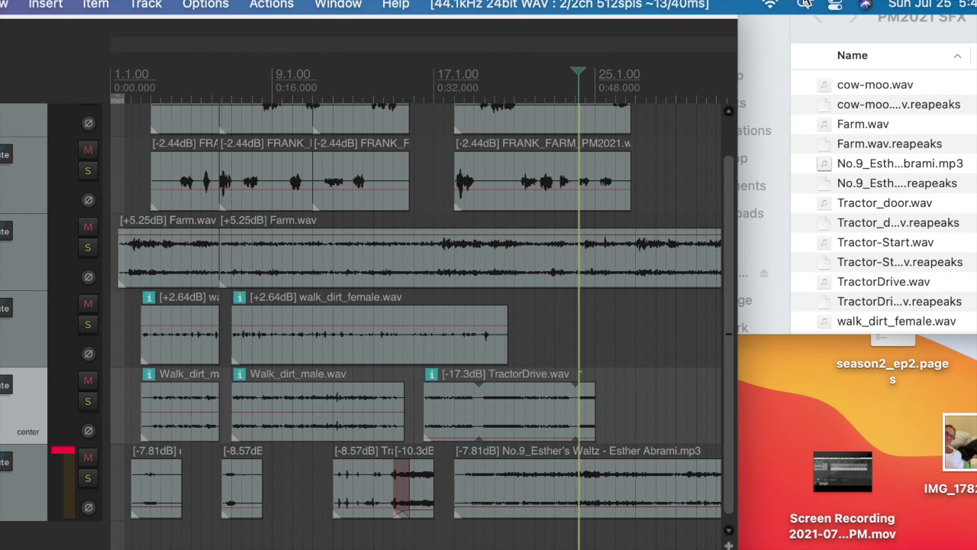
Step: Search the Mac for QuickTime Player and switch to it
{"action": "left_click", "coordinate": [805, 4]}
{"action": "type", "text": "quick"}
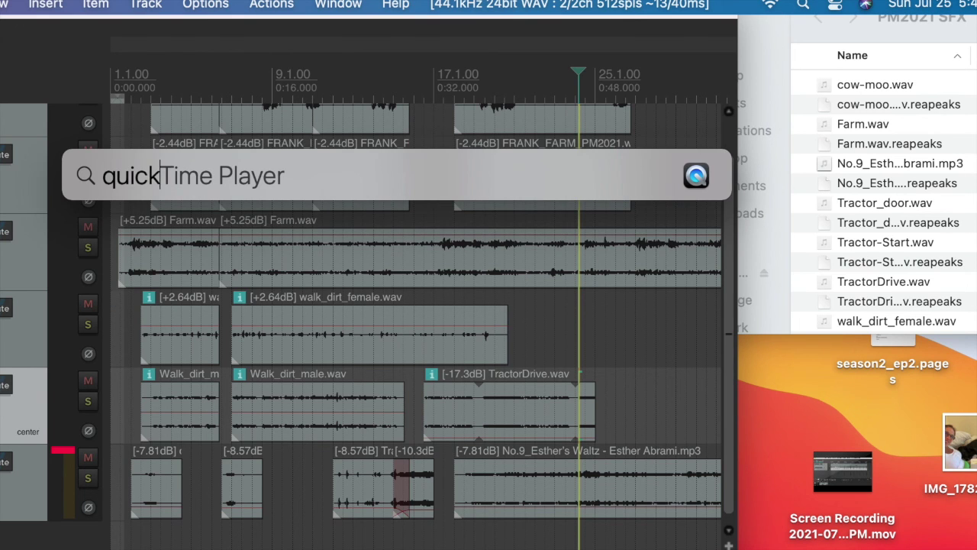
{"action": "key", "text": "Return"}
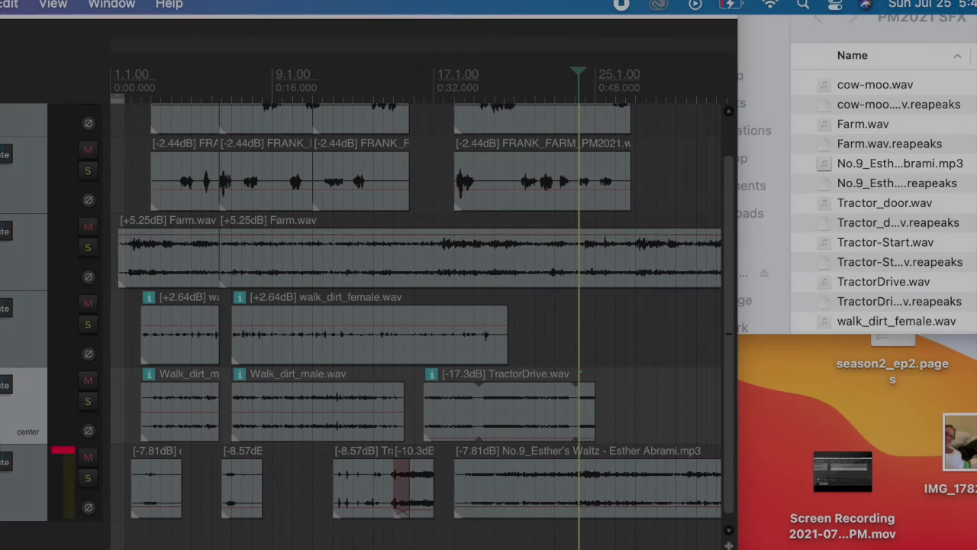